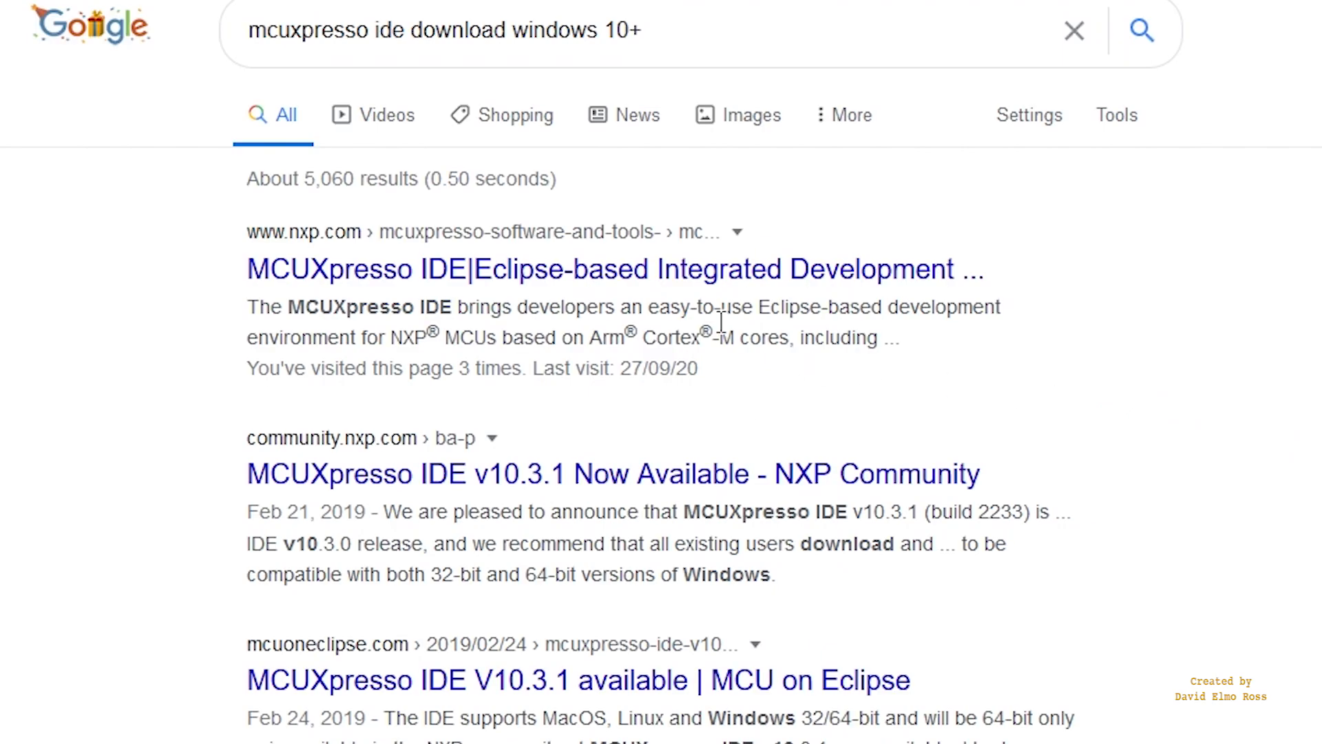
Step: Open the latest-version download of MCUXpresso IDE on the NXP site and sign in with the saved account credentials
{"action": "left_click", "coordinate": [721, 279]}
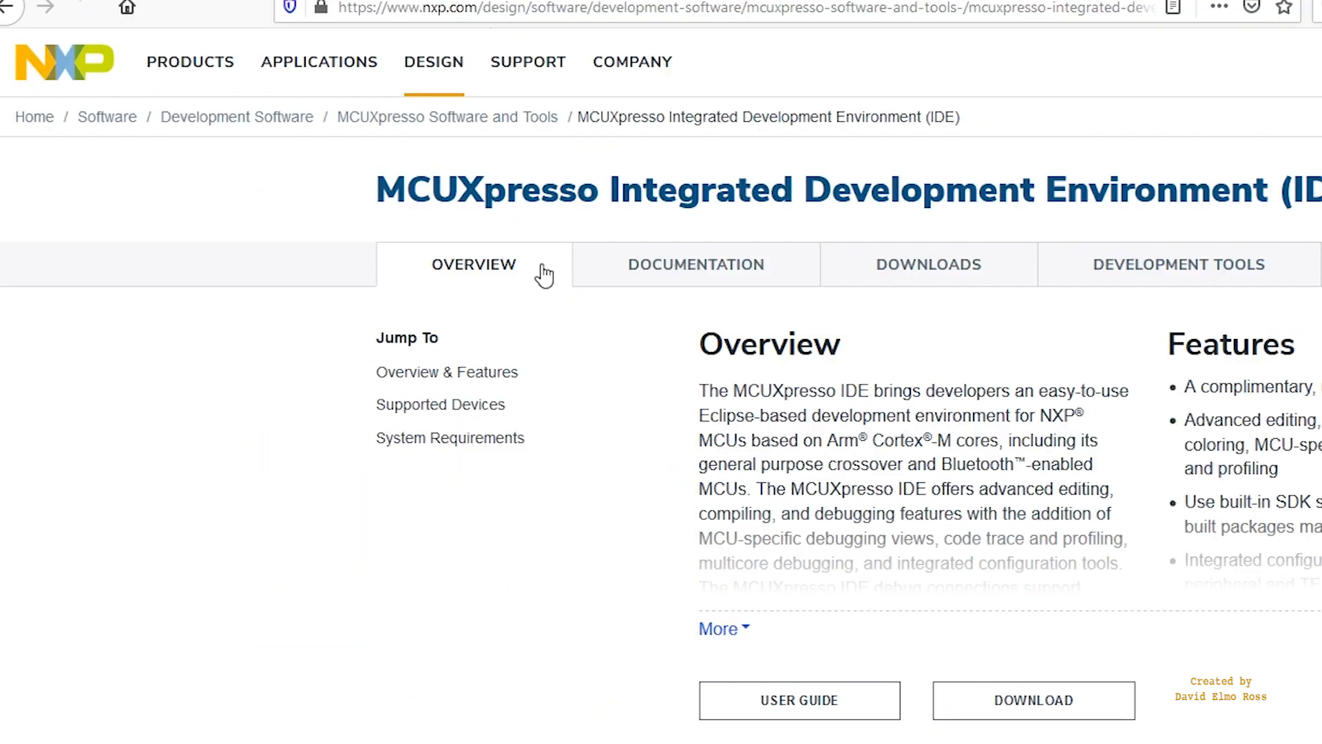
{"action": "left_click", "coordinate": [927, 269]}
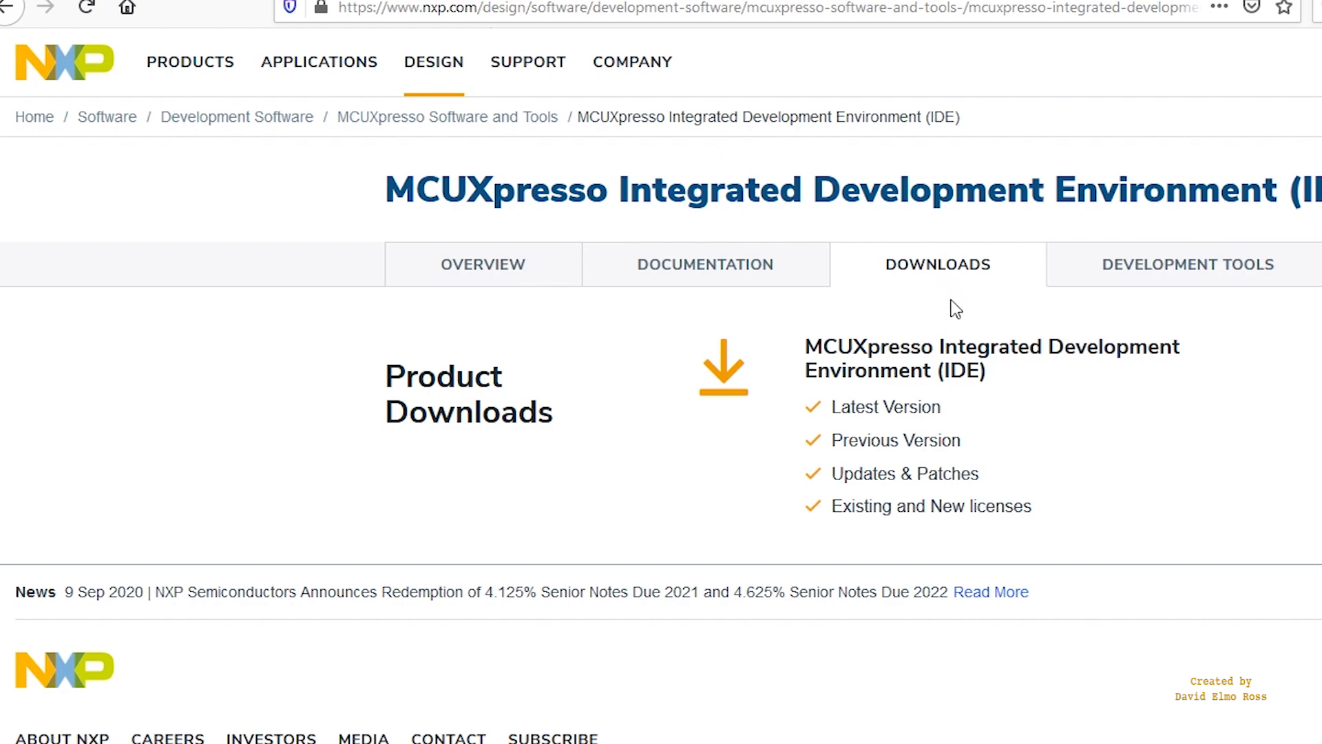
{"action": "left_click", "coordinate": [906, 410]}
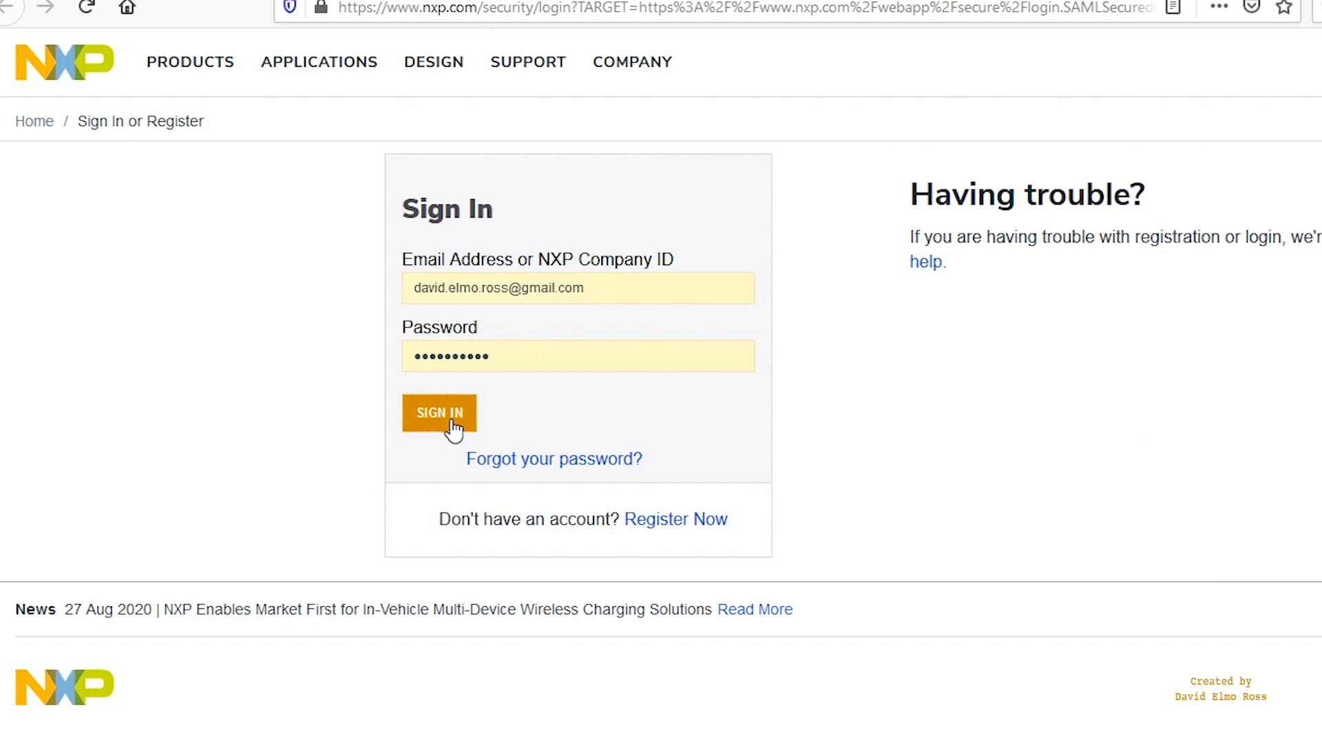
{"action": "left_click", "coordinate": [452, 425]}
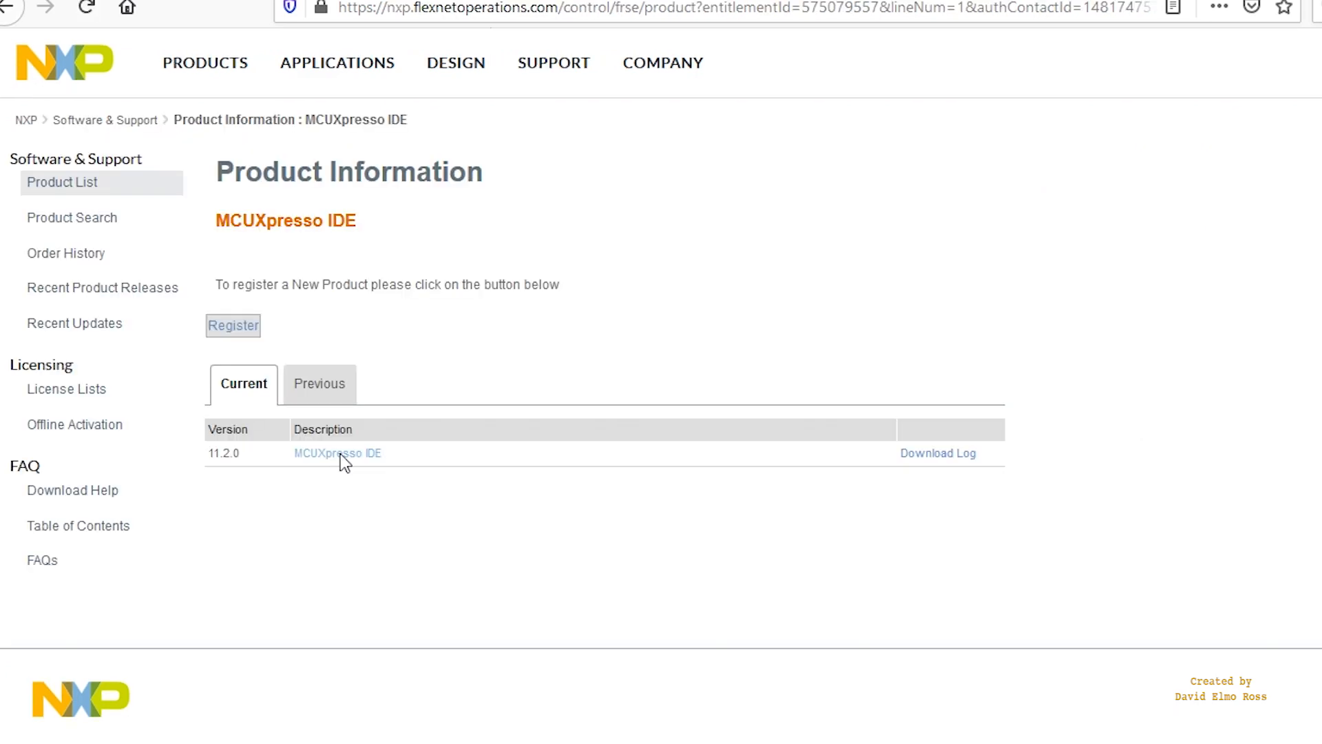
Step: Accept the software terms for MCUXpresso IDE 11.2.0 and save the Windows installer MCUXpressoIDE_11.2.0_4120.exe
{"action": "left_click", "coordinate": [336, 401]}
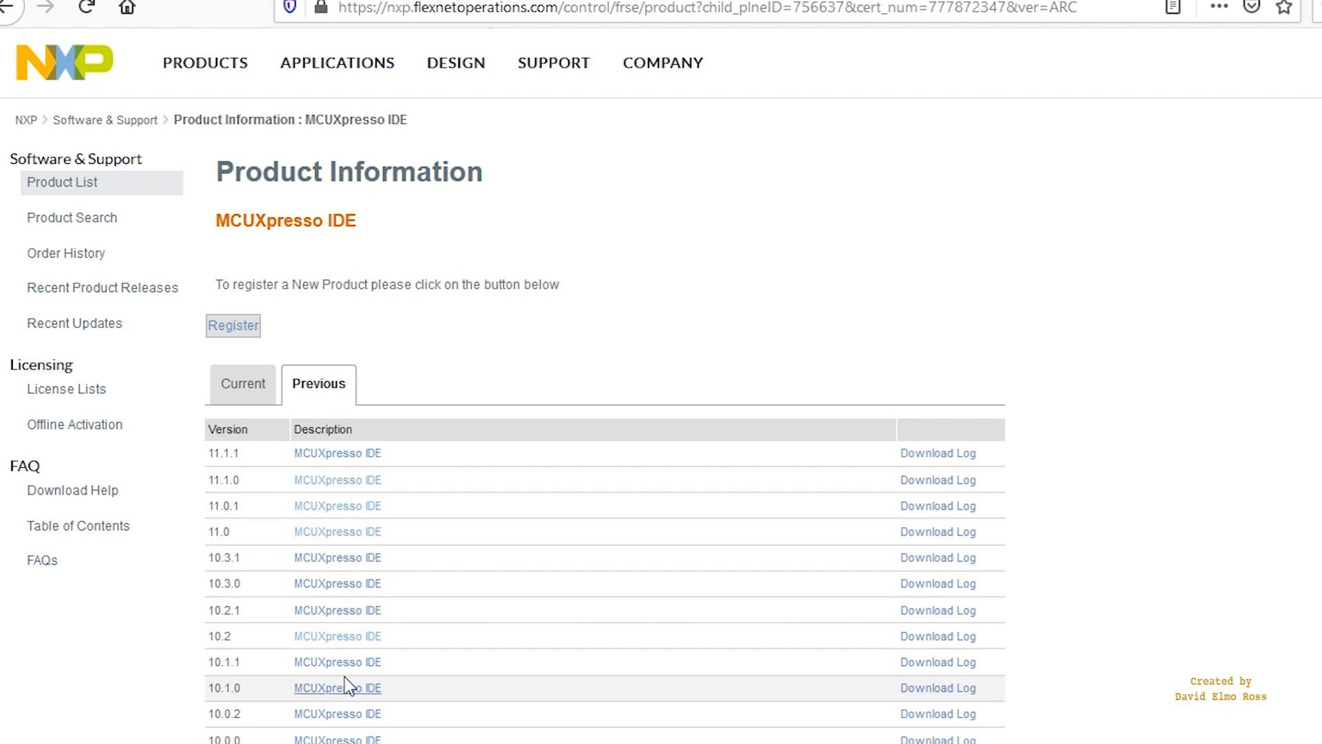
{"action": "left_click", "coordinate": [255, 392]}
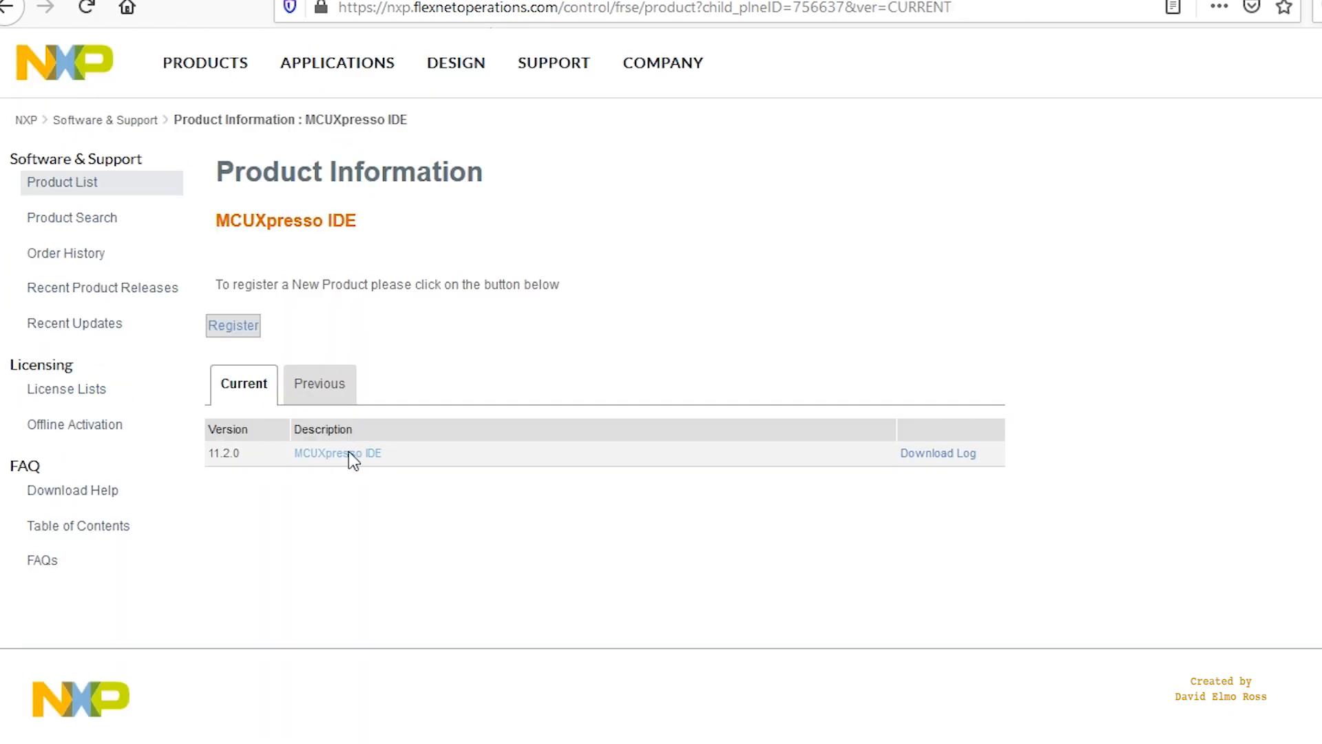
{"action": "left_click", "coordinate": [350, 455]}
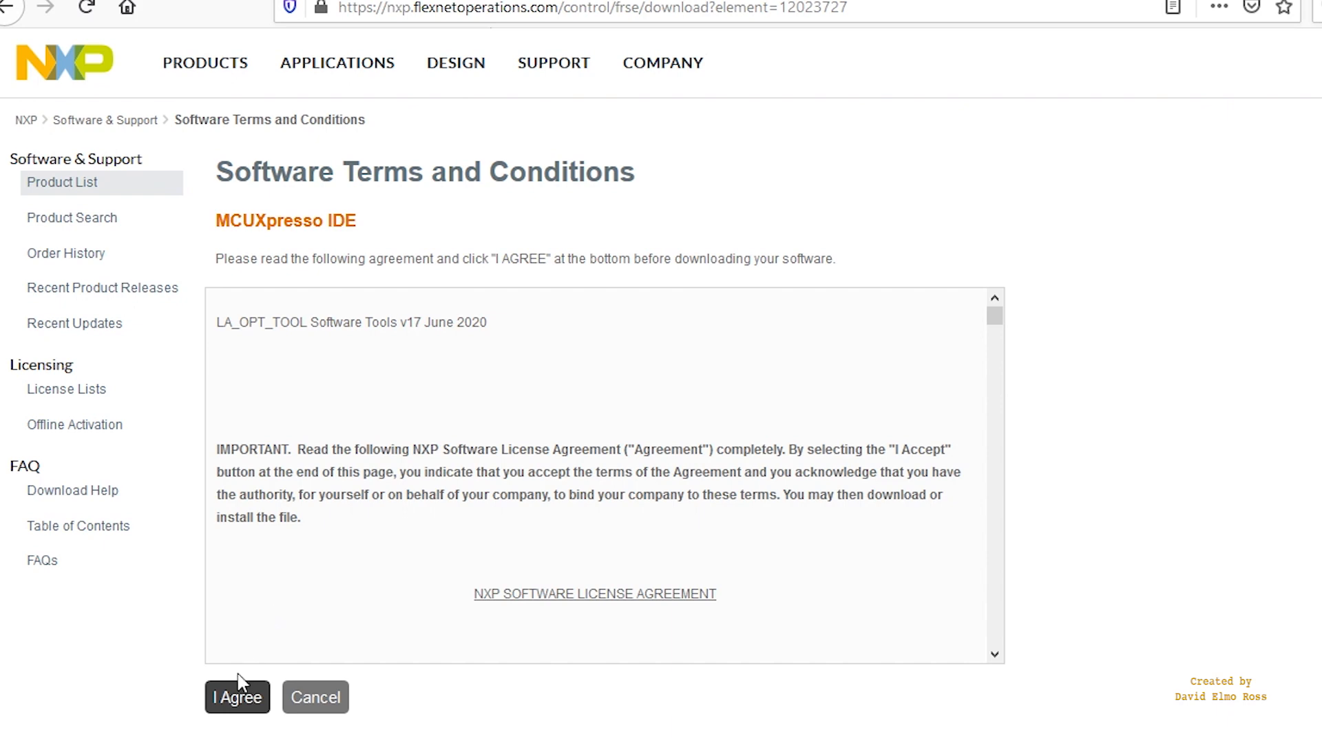
{"action": "left_click", "coordinate": [236, 697]}
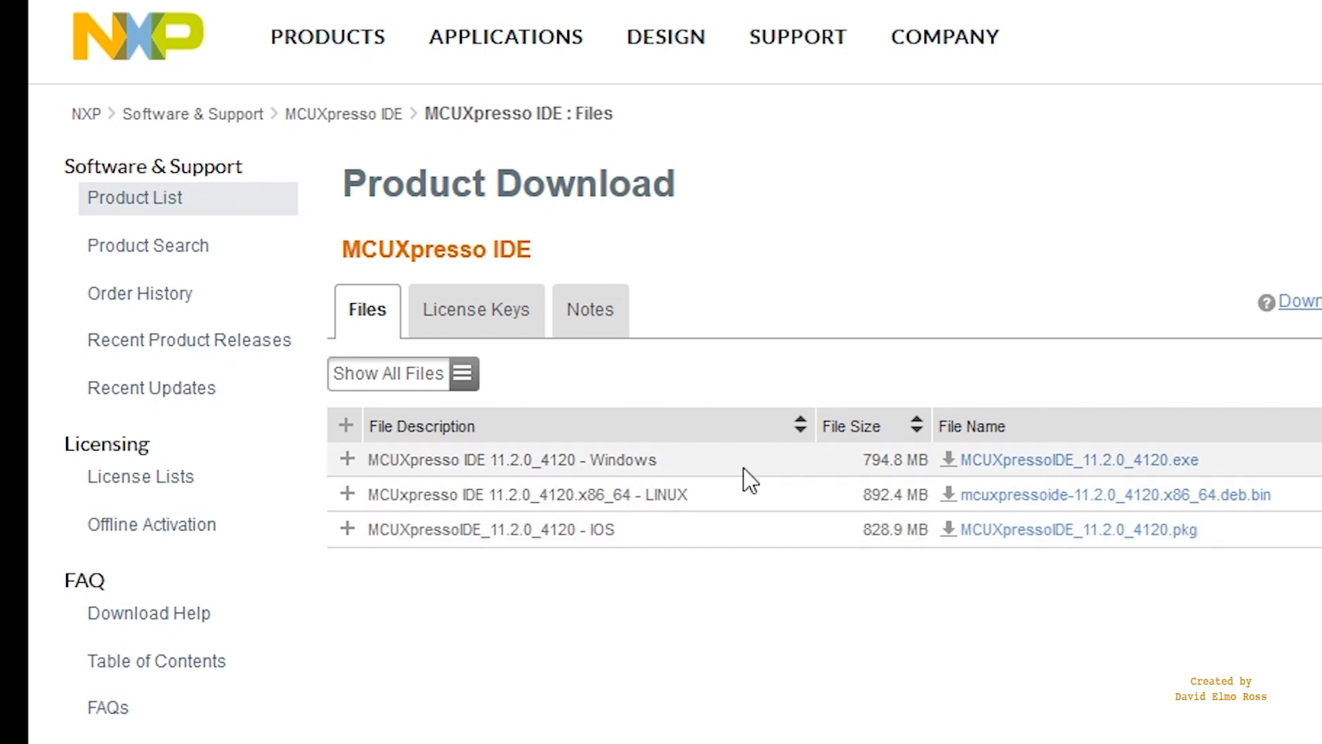
{"action": "left_click", "coordinate": [1015, 463]}
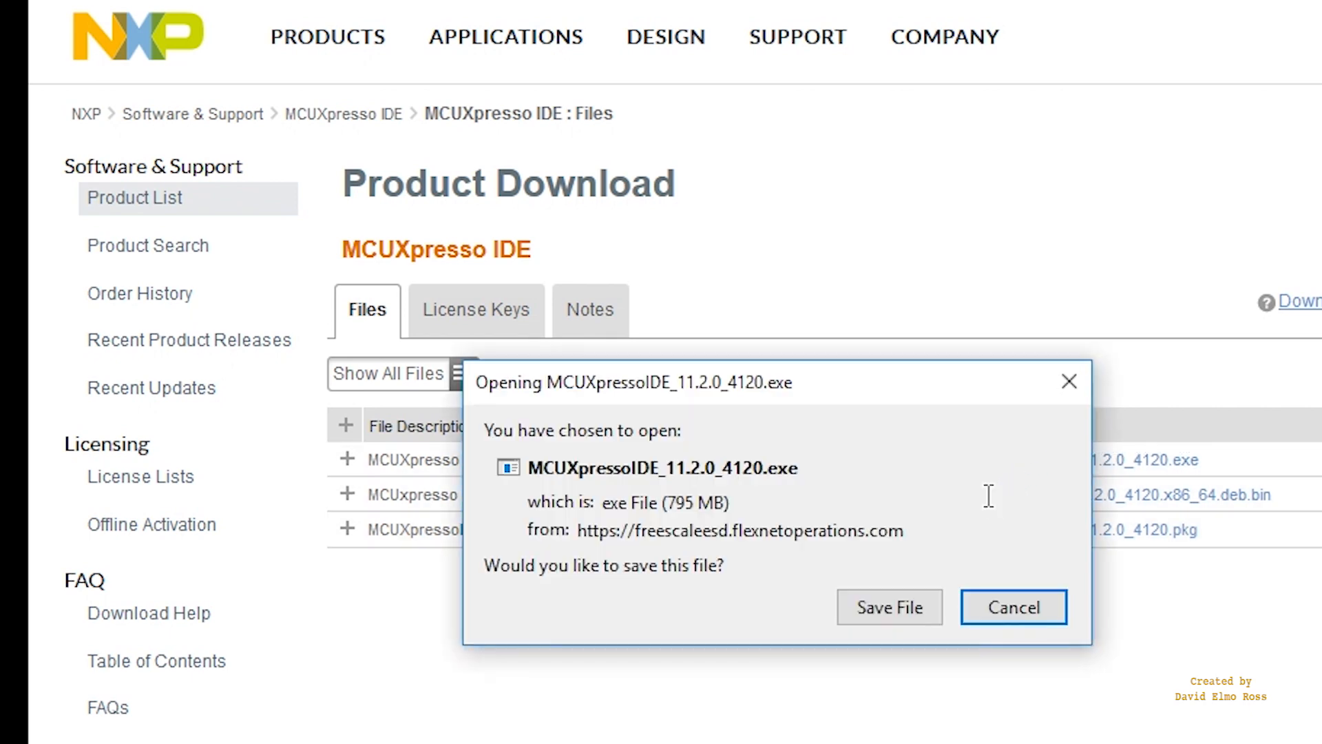
{"action": "left_click", "coordinate": [909, 605]}
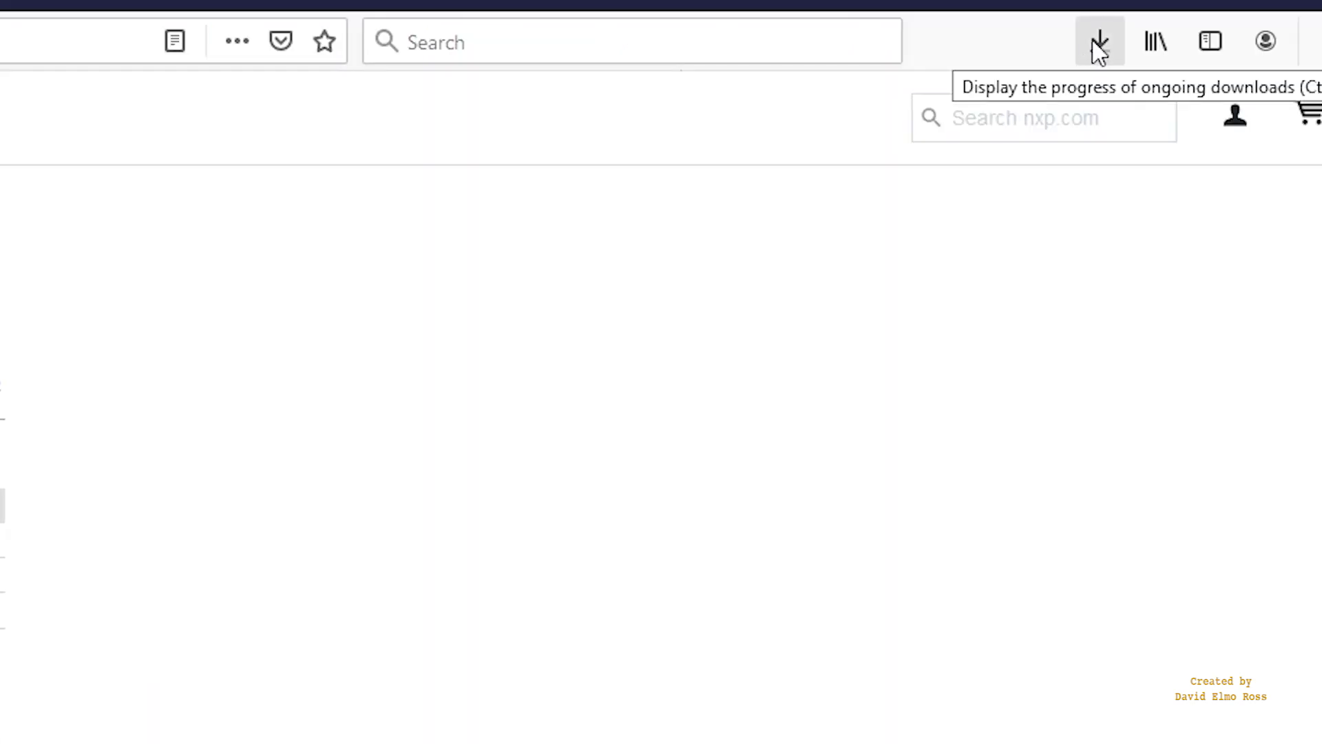
Step: Run the downloaded MCUXpresso IDE installer, allow it to make changes, and accept the license agreement
{"action": "left_click", "coordinate": [1100, 46]}
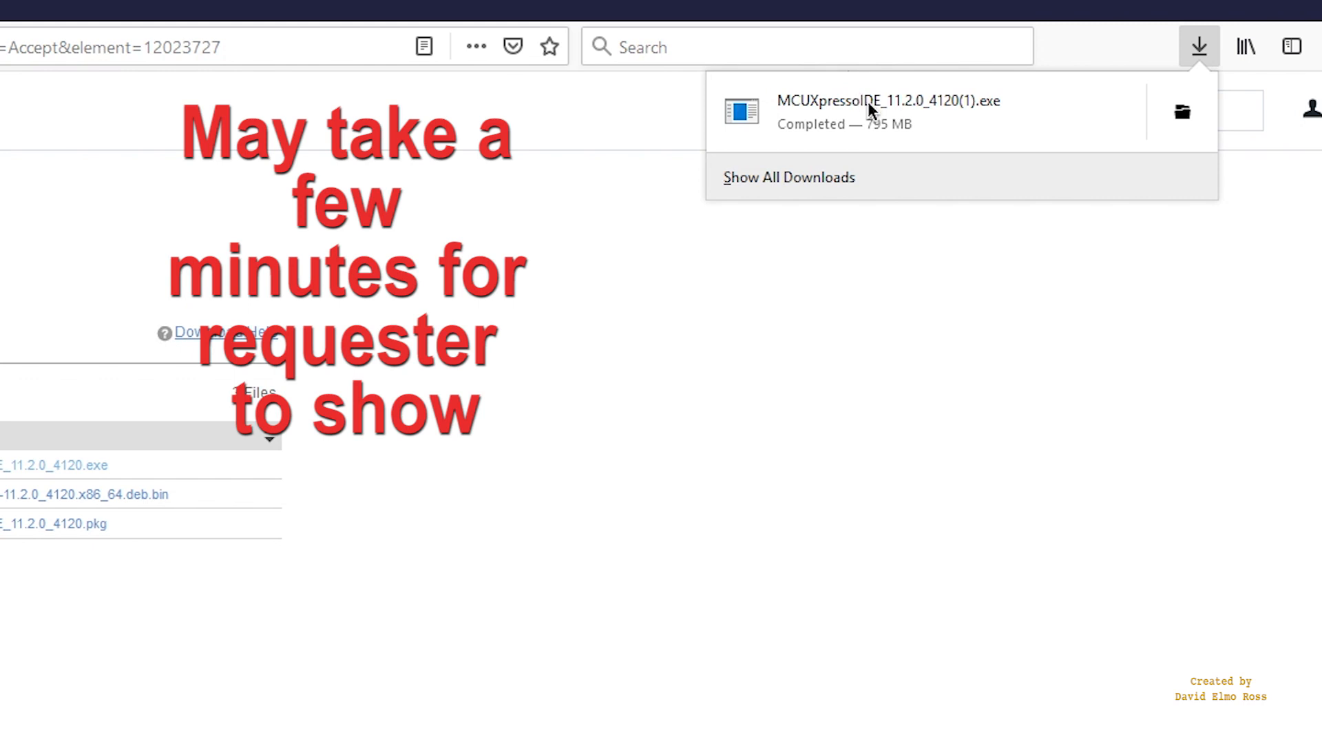
{"action": "left_click", "coordinate": [873, 116]}
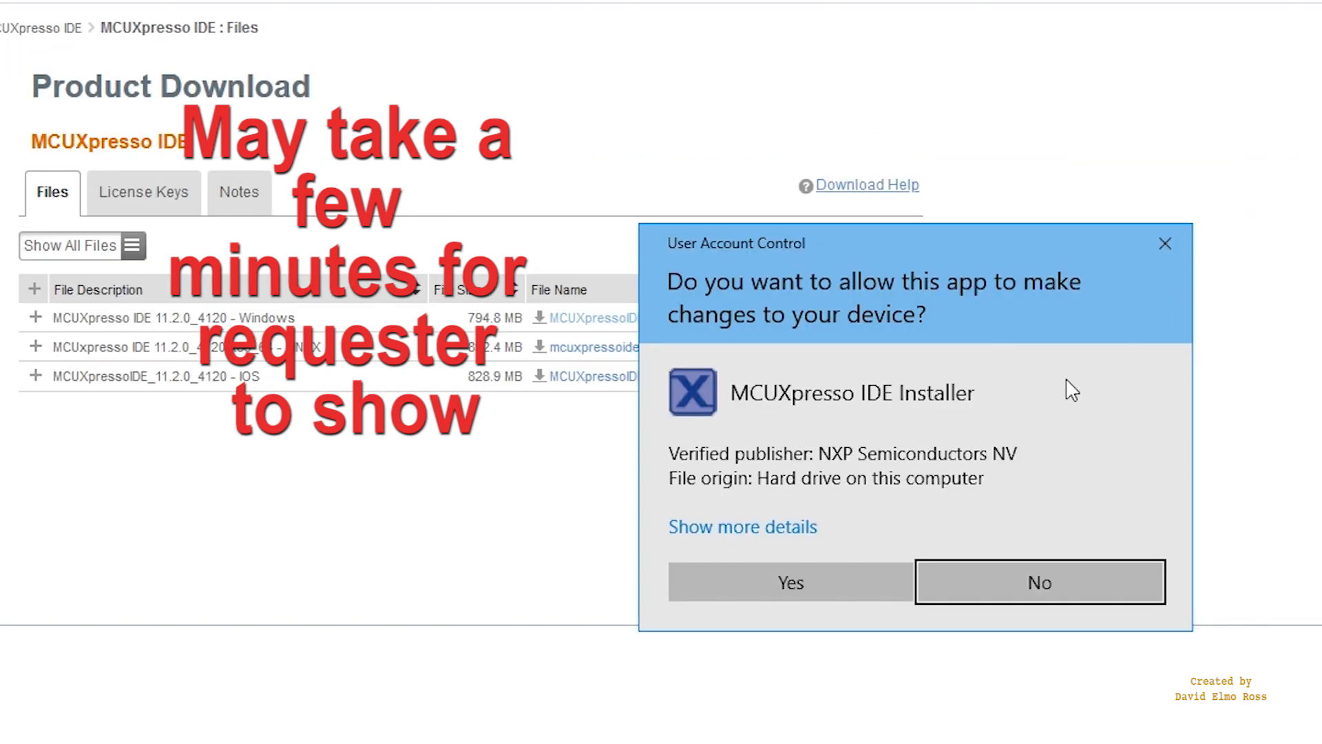
{"action": "left_click", "coordinate": [787, 573]}
{"action": "left_click", "coordinate": [673, 537]}
{"action": "left_click", "coordinate": [1057, 609]}
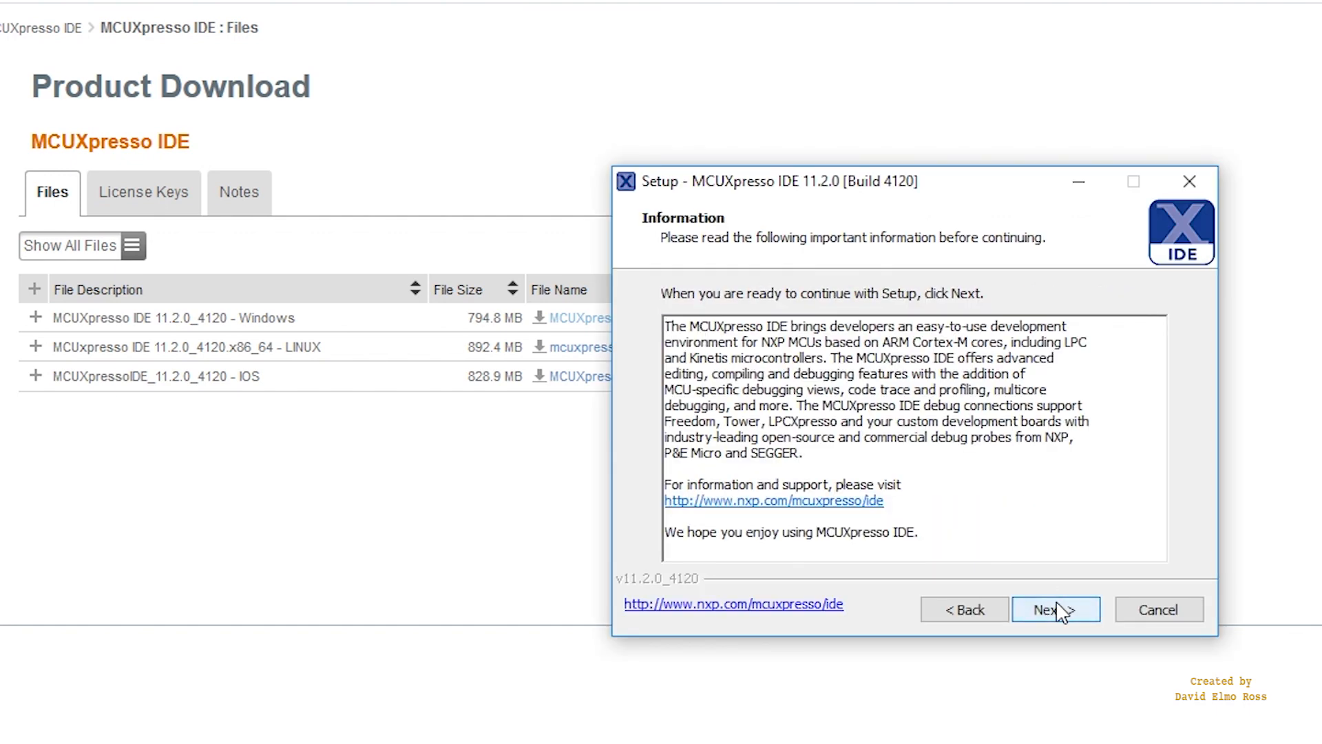
Step: Start the installation with the default settings, including a desktop shortcut for all users
{"action": "left_click", "coordinate": [1060, 610]}
{"action": "left_click", "coordinate": [1063, 610]}
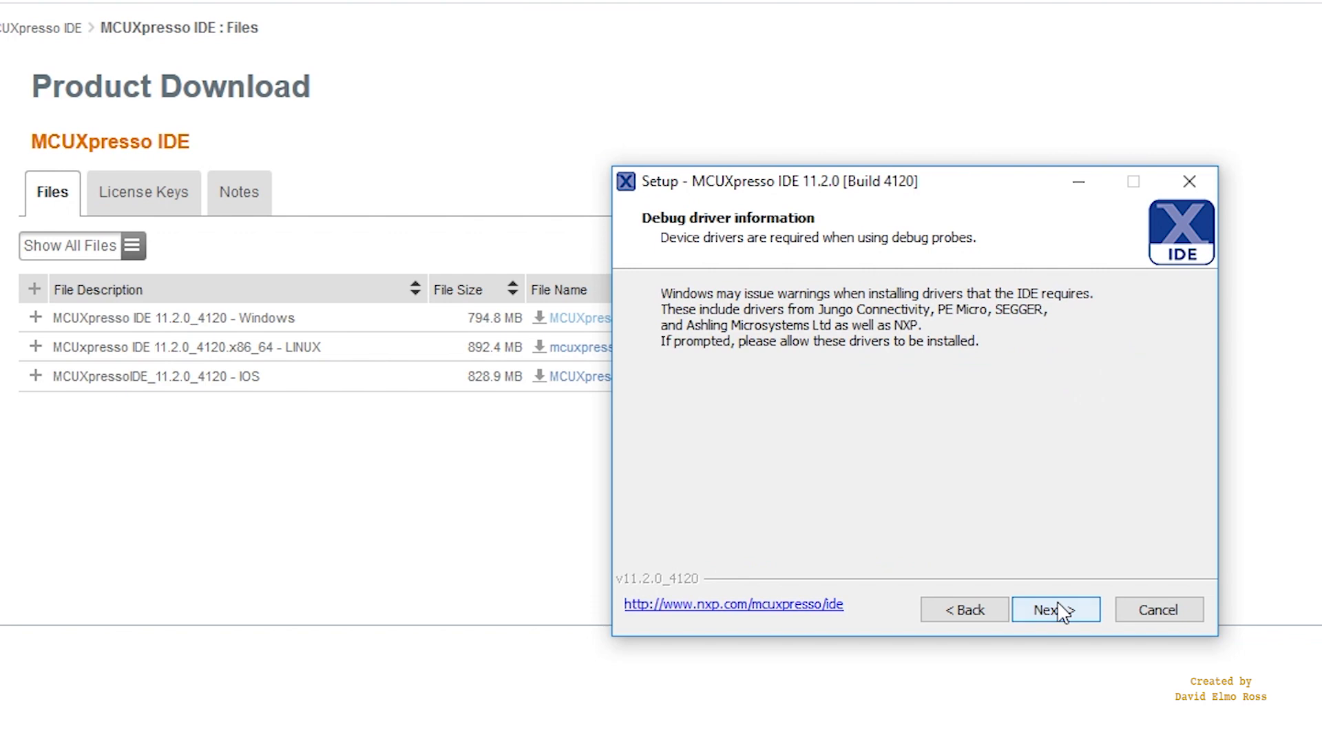
{"action": "left_click", "coordinate": [1062, 611]}
{"action": "left_click", "coordinate": [1062, 611]}
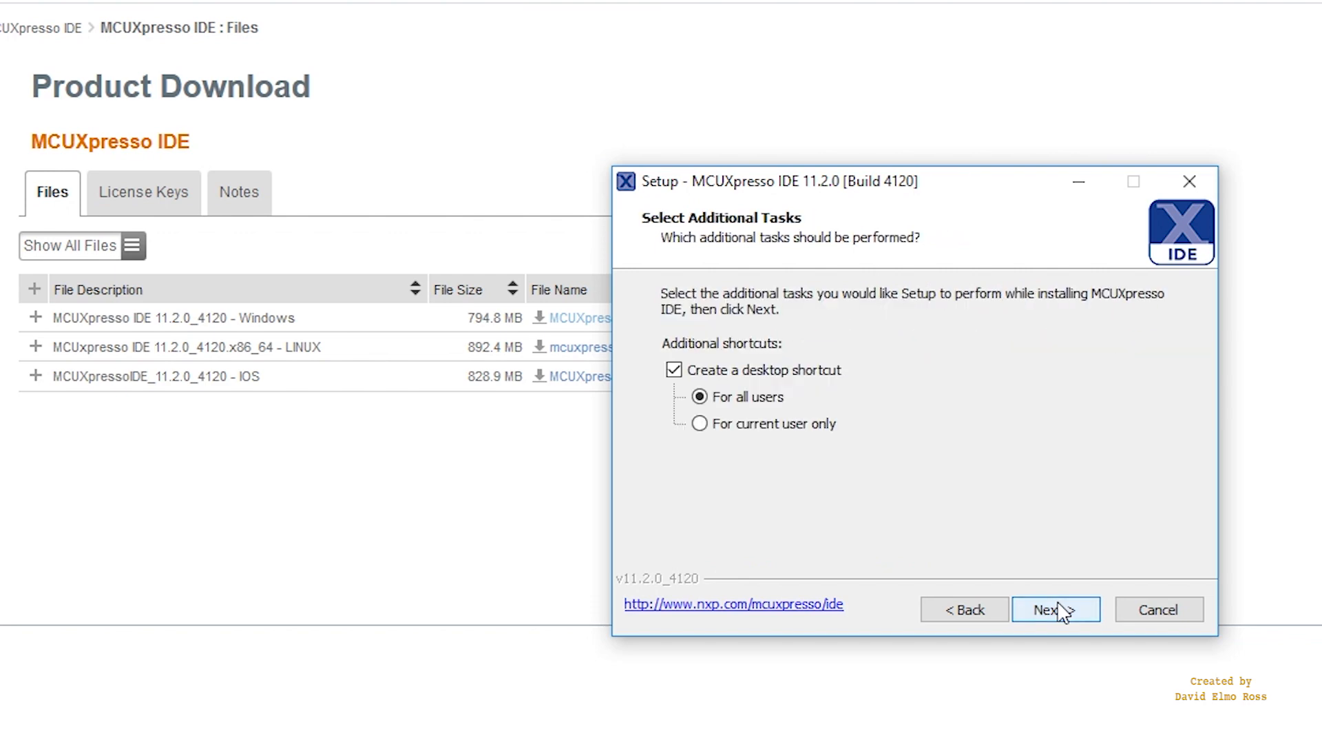
{"action": "left_click", "coordinate": [1064, 611]}
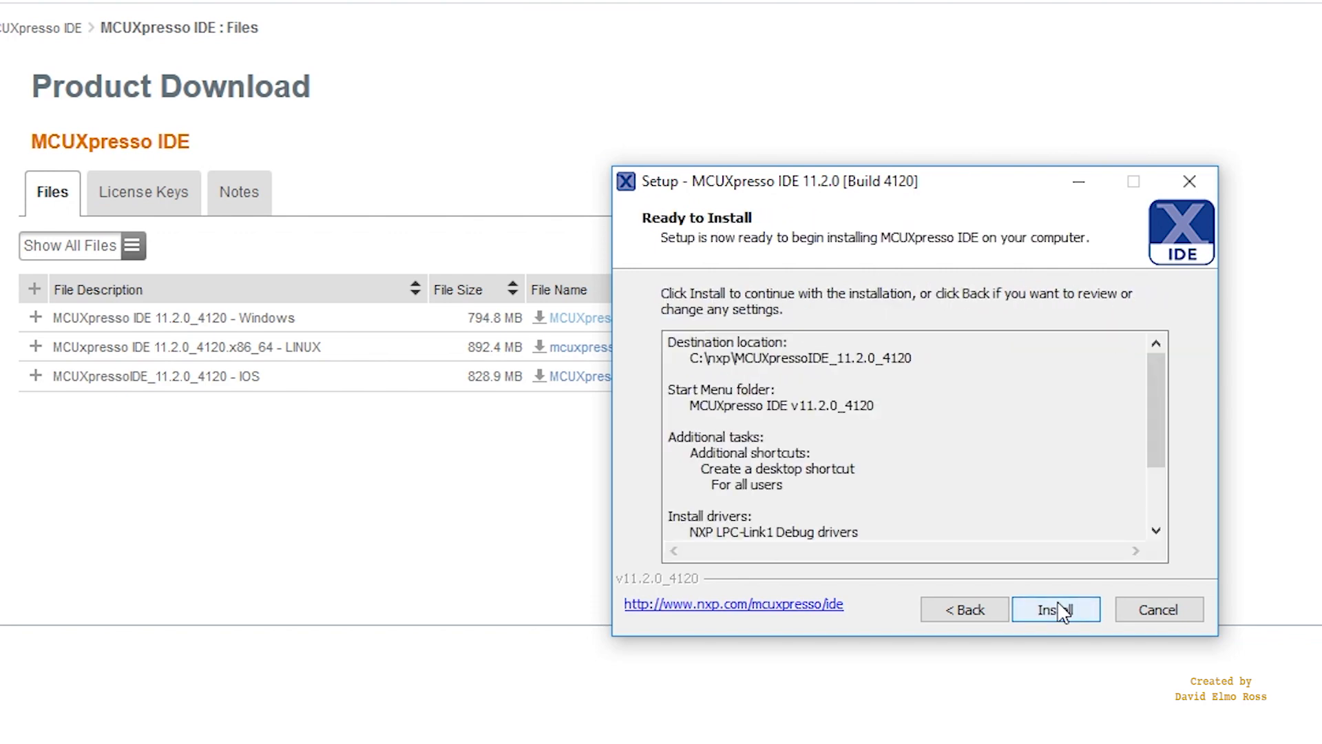
{"action": "left_click", "coordinate": [1062, 610]}
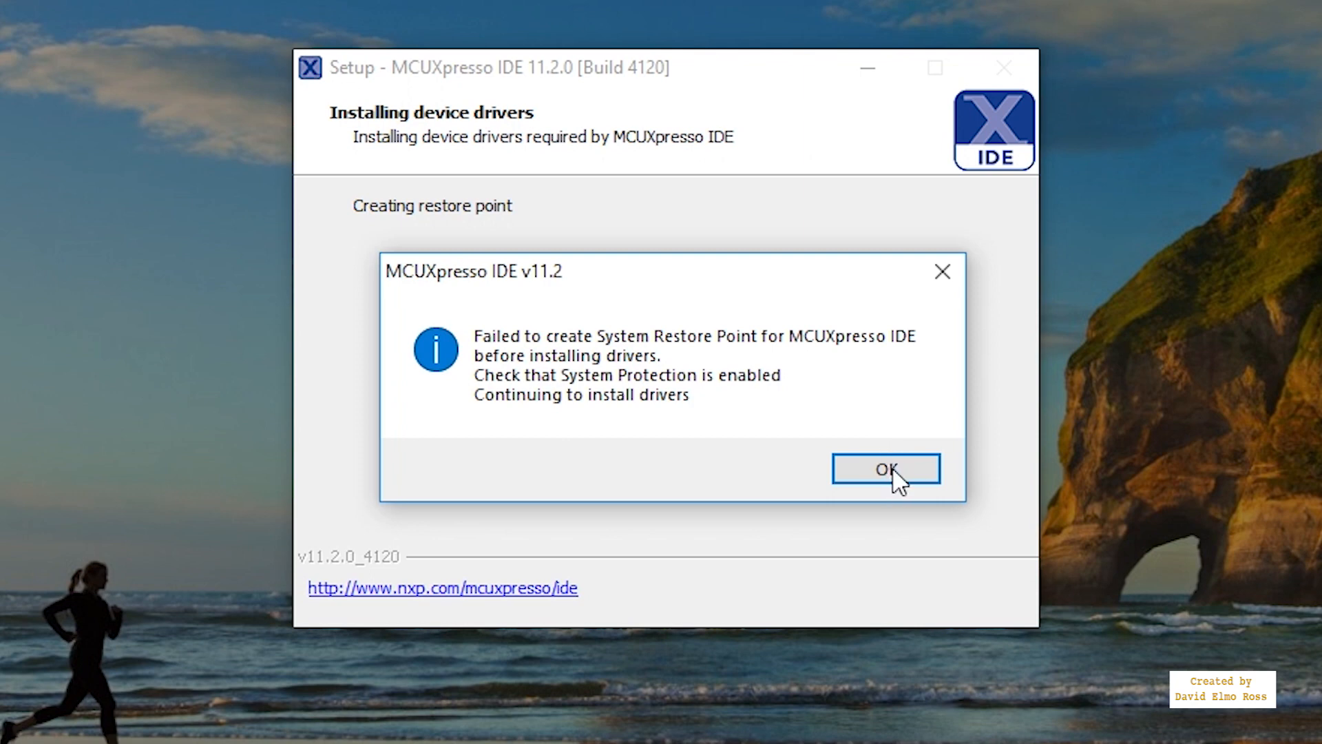
Step: Finish the setup wizard with only Launch MCUXpresso IDE v11.2 selected, leaving out the documentation and the user guide
{"action": "left_click", "coordinate": [893, 471]}
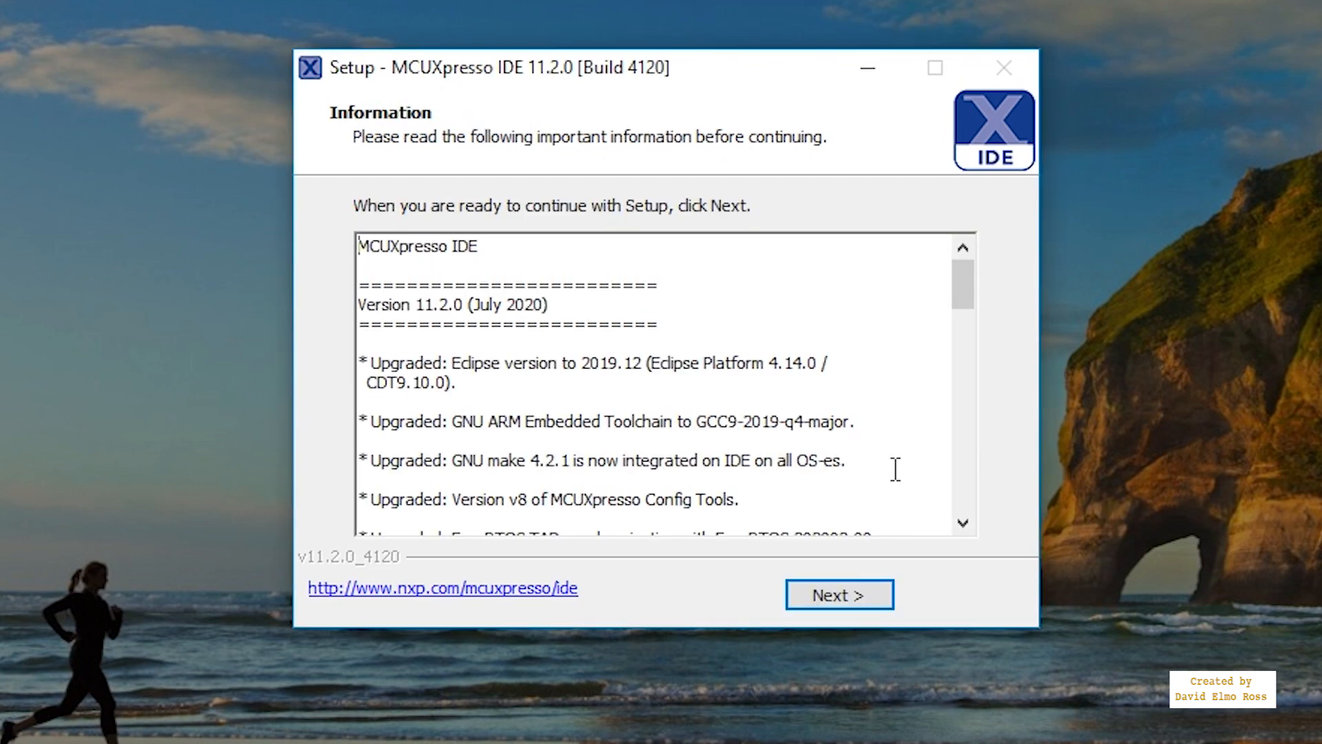
{"action": "left_click", "coordinate": [866, 600]}
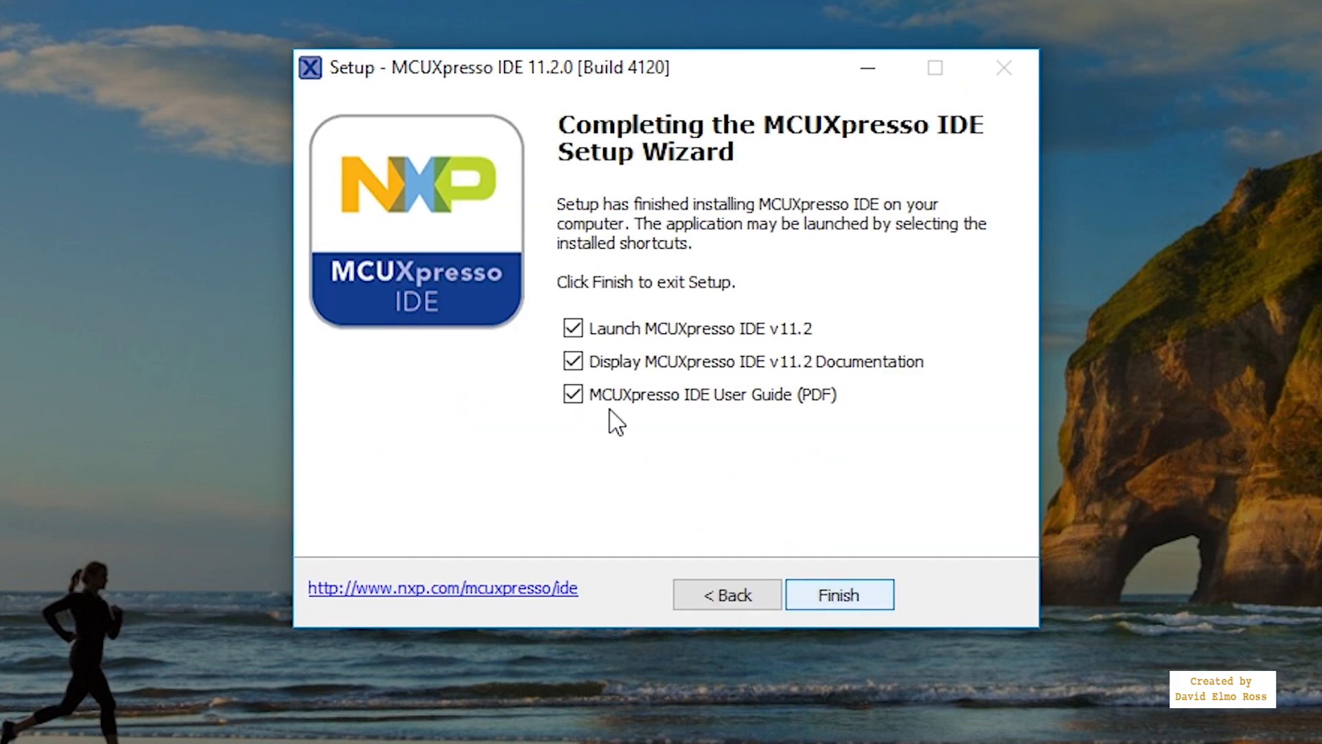
{"action": "left_click", "coordinate": [576, 364]}
{"action": "left_click", "coordinate": [575, 394]}
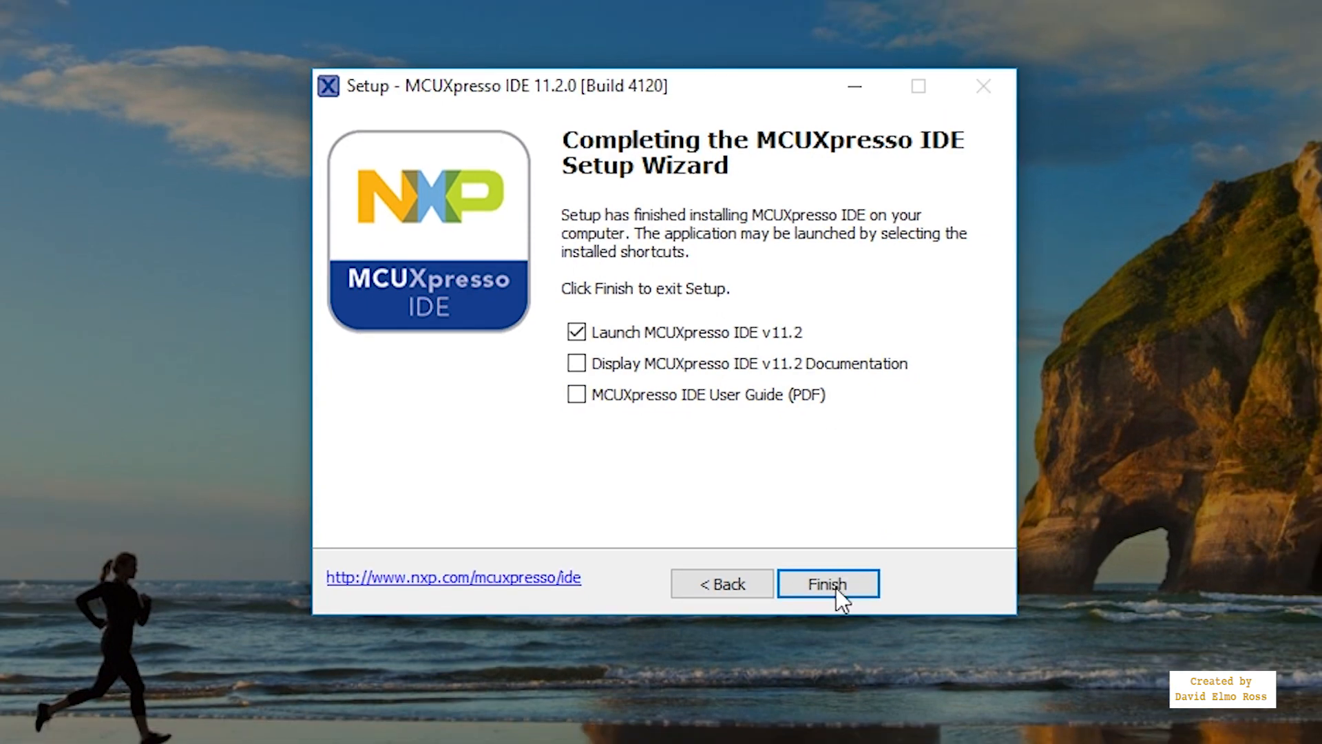
{"action": "left_click", "coordinate": [836, 590]}
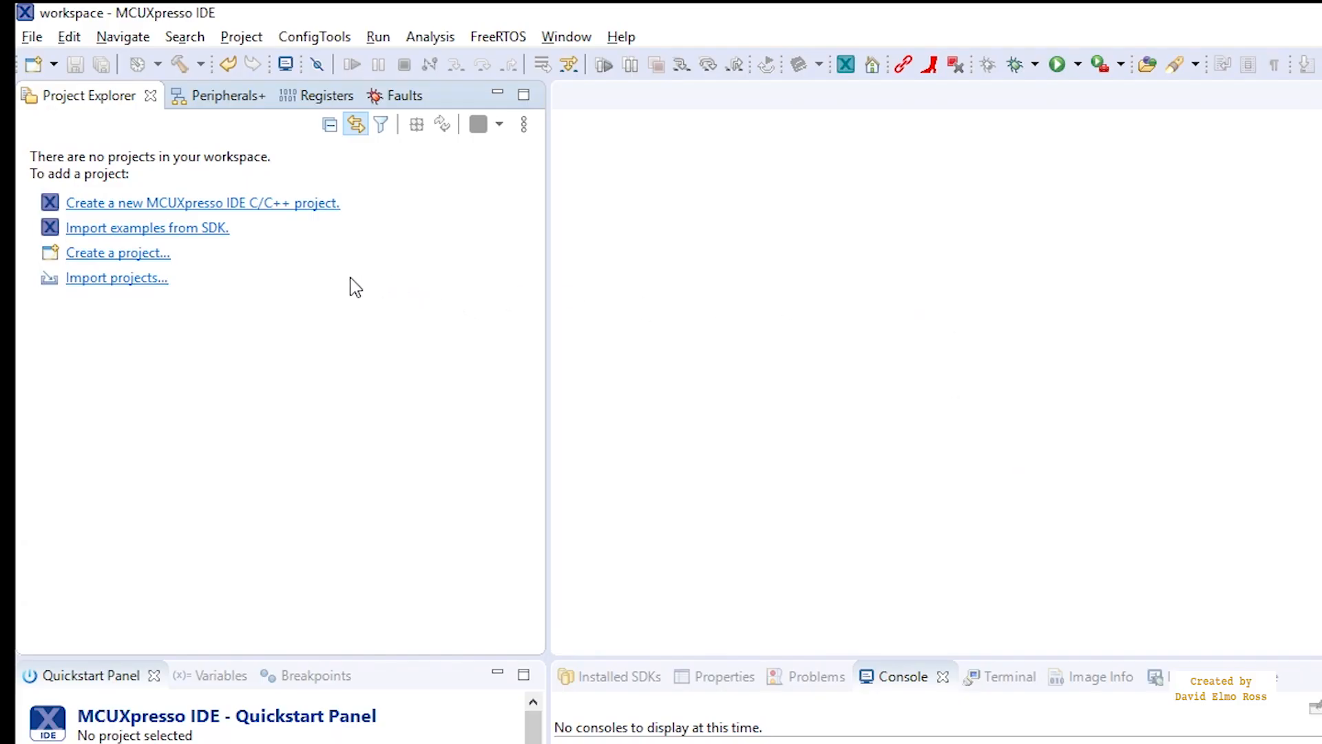
Step: Switch to another workspace and choose the Downloads folder as the workspace directory
{"action": "left_click", "coordinate": [32, 38]}
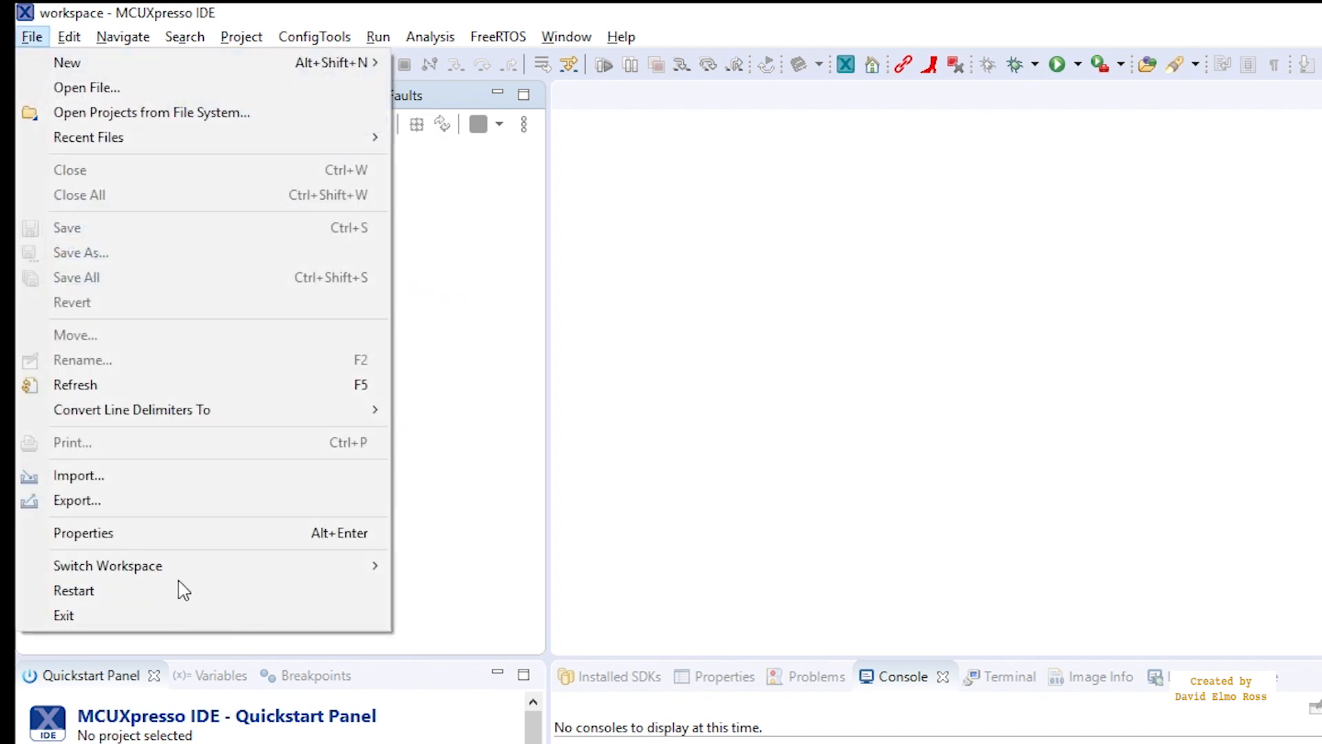
{"action": "mouse_move", "coordinate": [168, 568]}
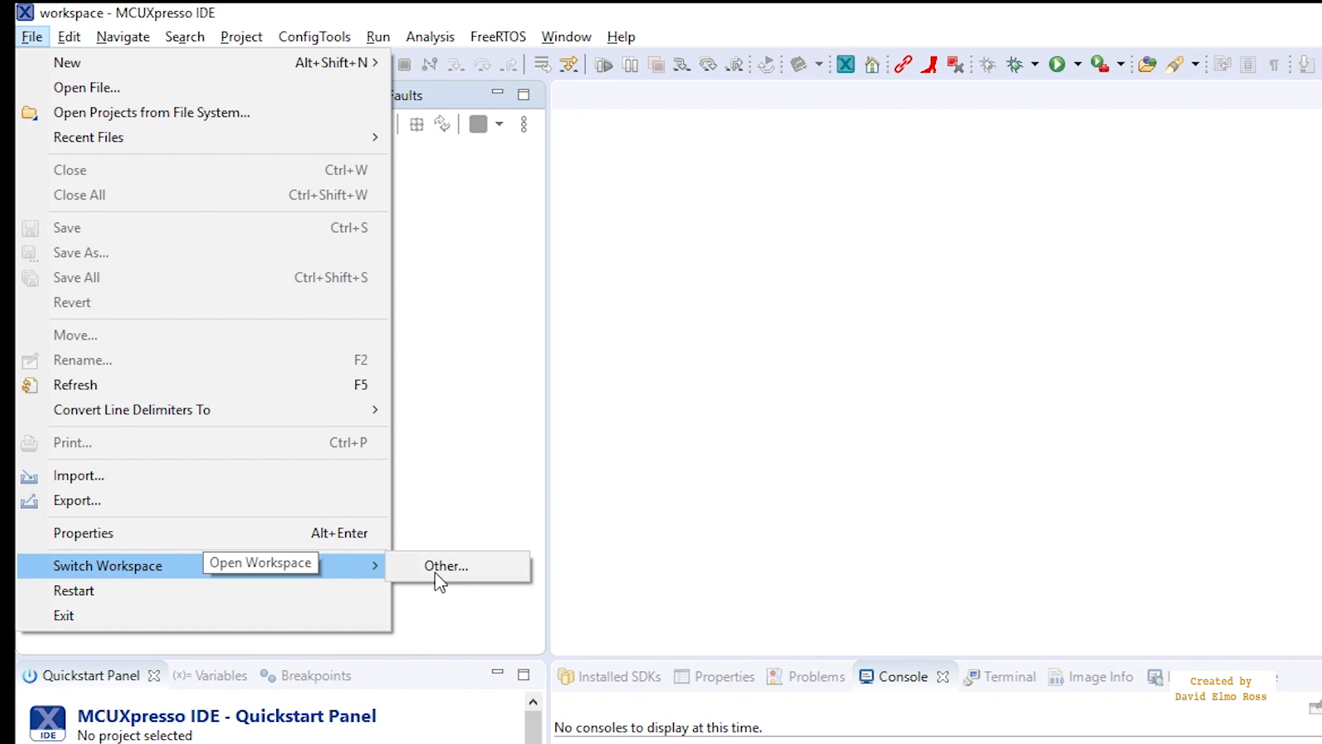
{"action": "left_click", "coordinate": [435, 573]}
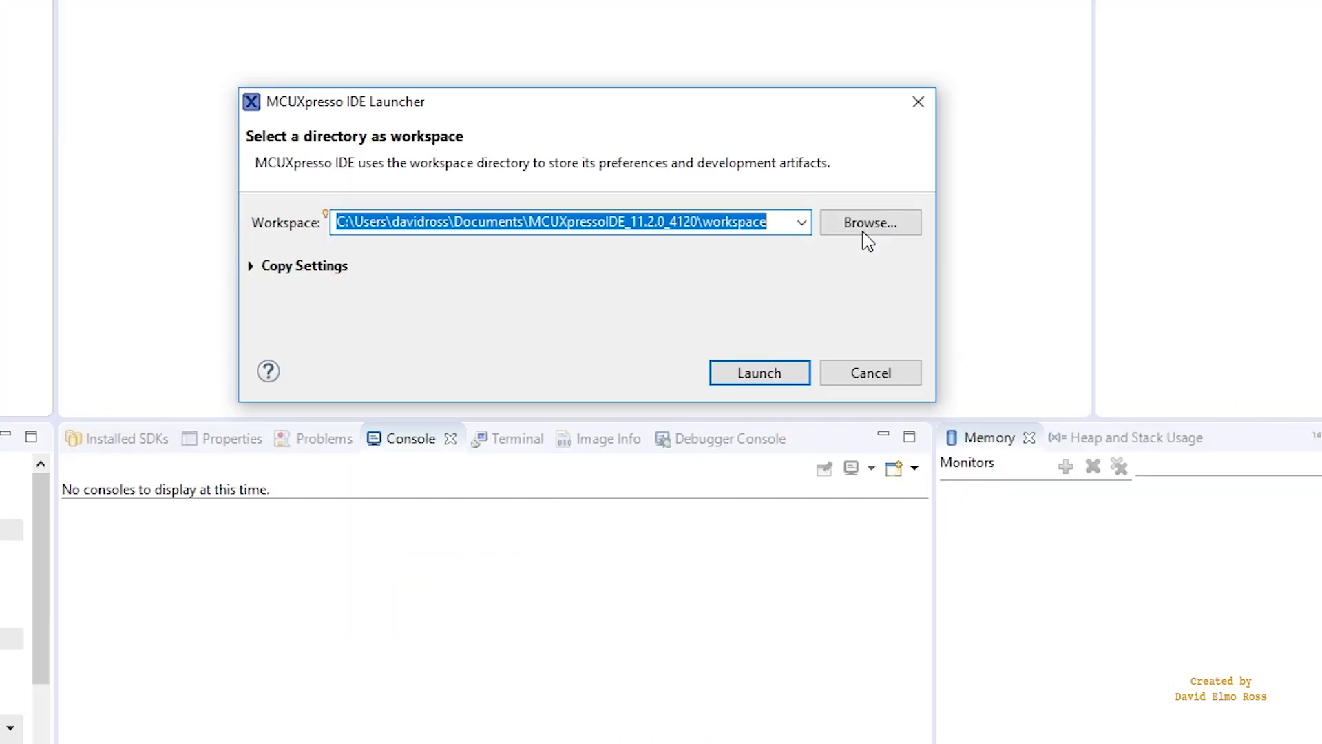
{"action": "left_click", "coordinate": [865, 234]}
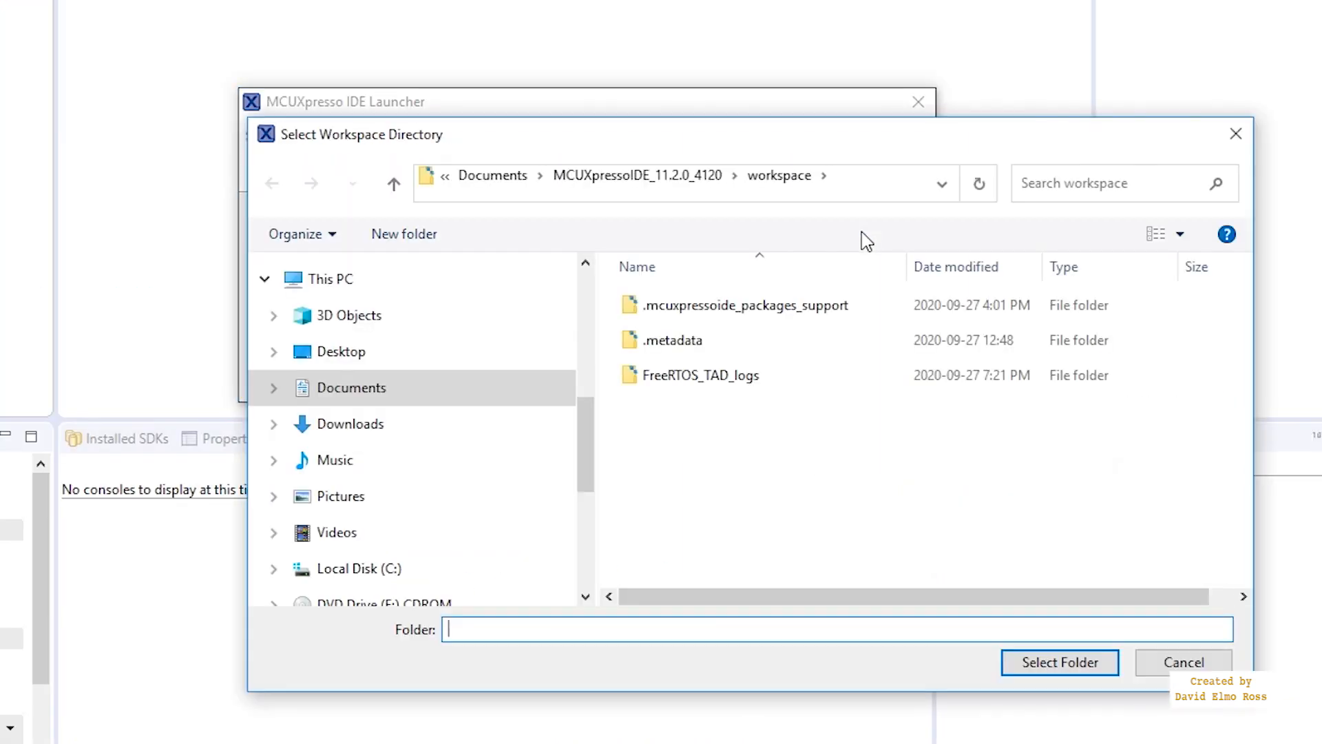
{"action": "left_click", "coordinate": [337, 427]}
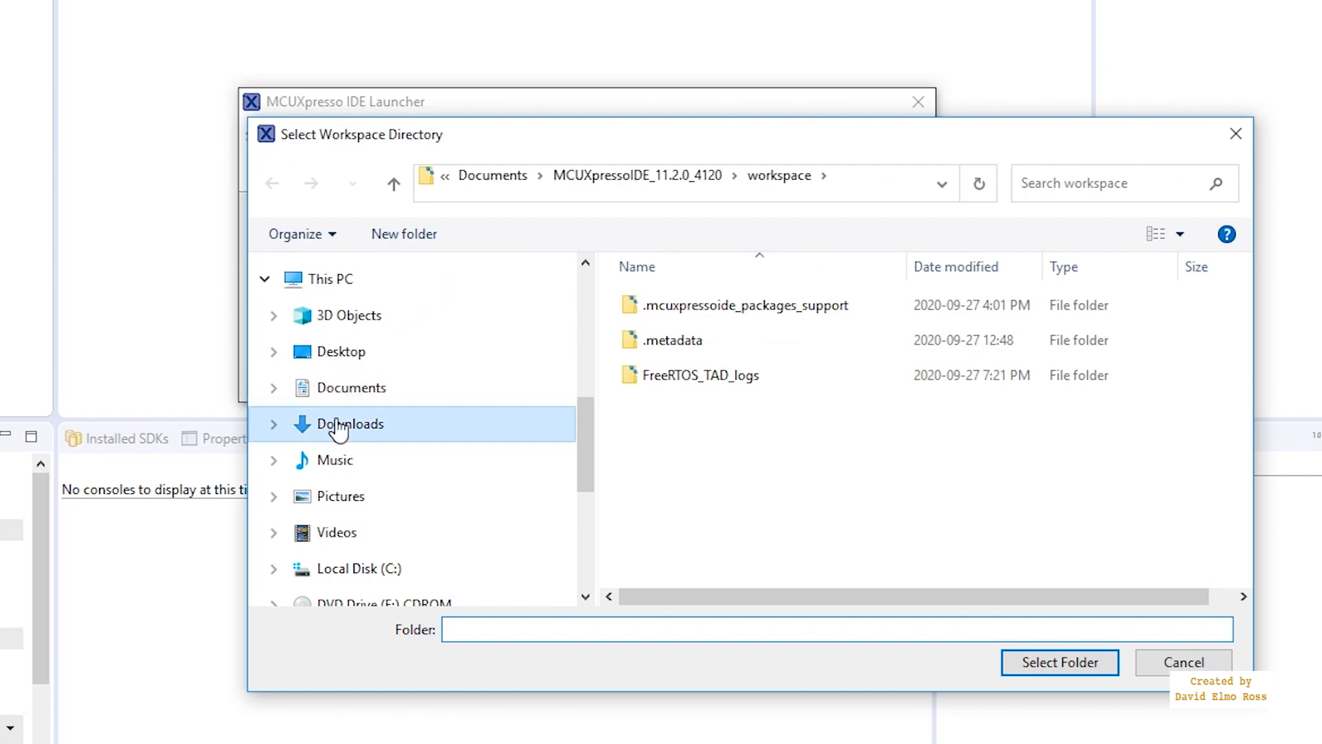
{"action": "left_click", "coordinate": [1060, 662]}
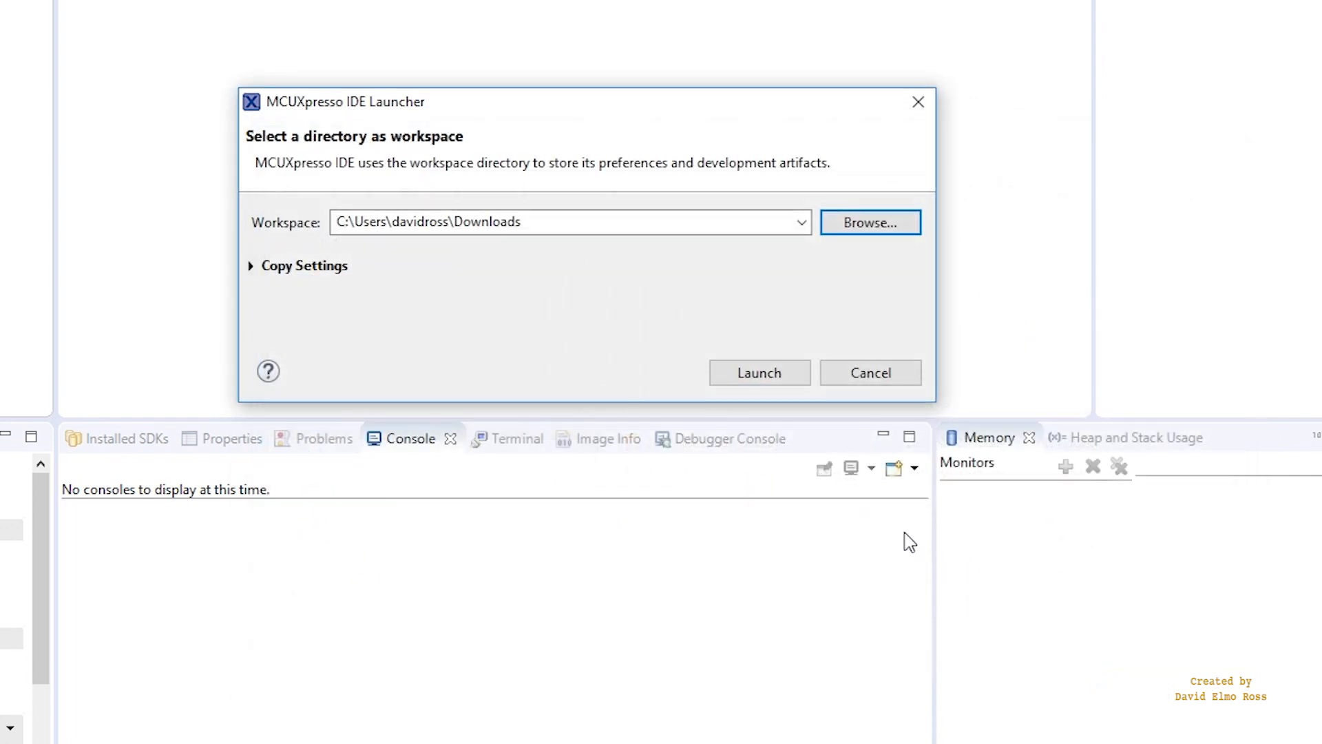
Step: Include the Workbench Layout, Working Sets and Preferences in the copied settings and launch the new workspace
{"action": "left_click", "coordinate": [253, 270]}
{"action": "left_click", "coordinate": [268, 291]}
{"action": "left_click", "coordinate": [269, 314]}
{"action": "left_click", "coordinate": [270, 340]}
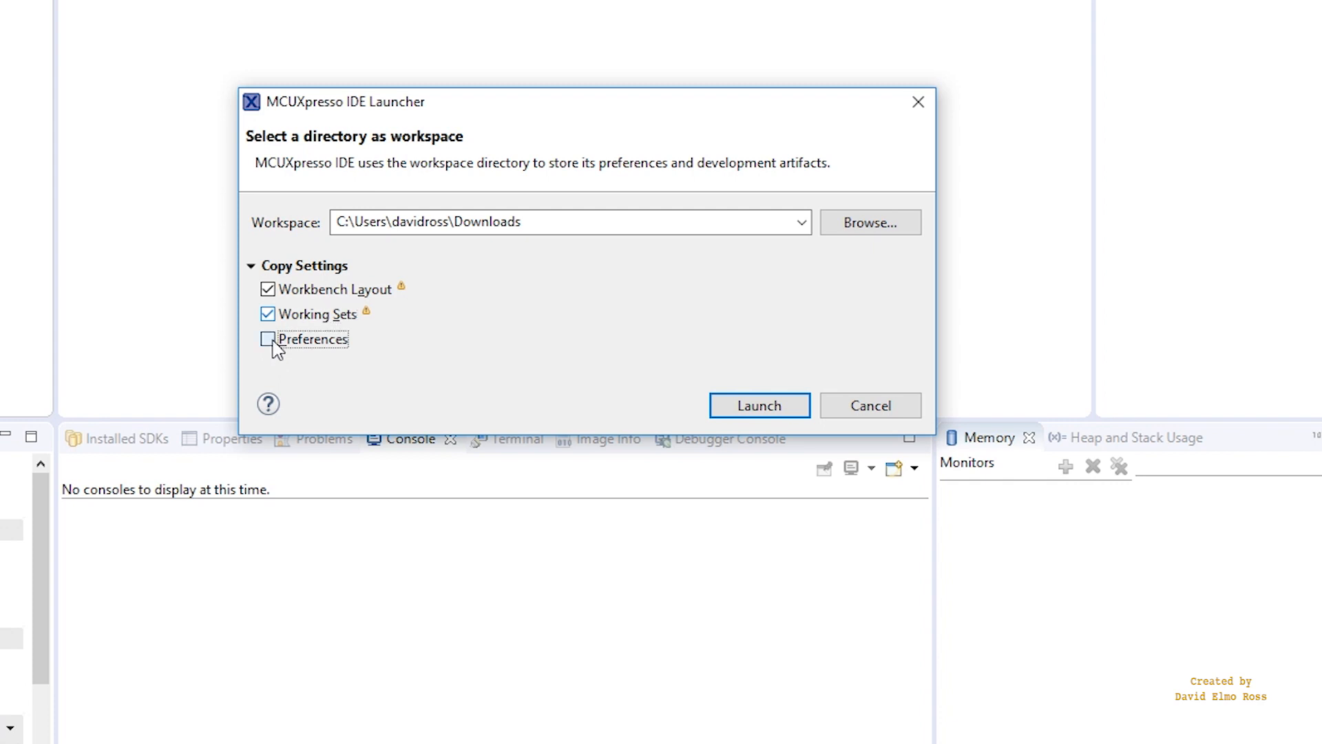
{"action": "left_click", "coordinate": [759, 407]}
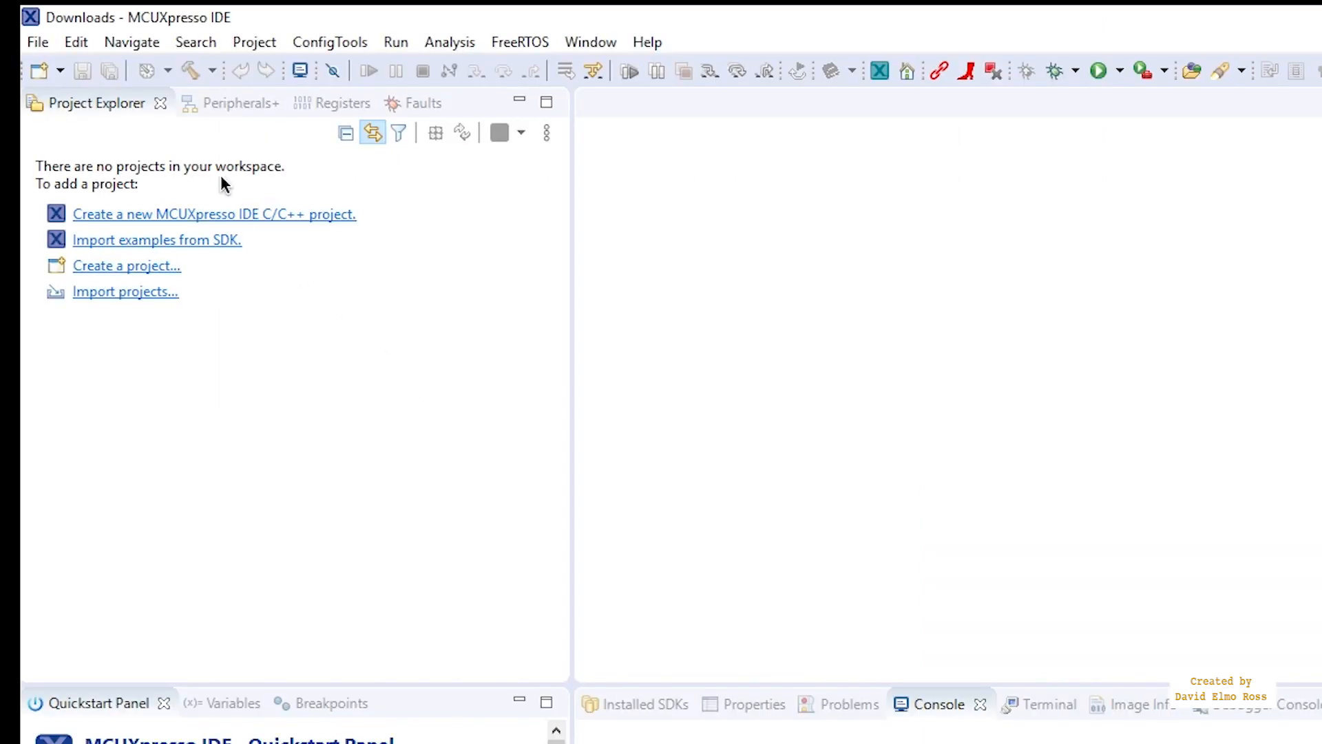
Step: Exit MCUXpresso IDE and open the nxp folder on Local Disk (C:) in File Explorer
{"action": "left_click", "coordinate": [48, 53]}
{"action": "left_click", "coordinate": [85, 640]}
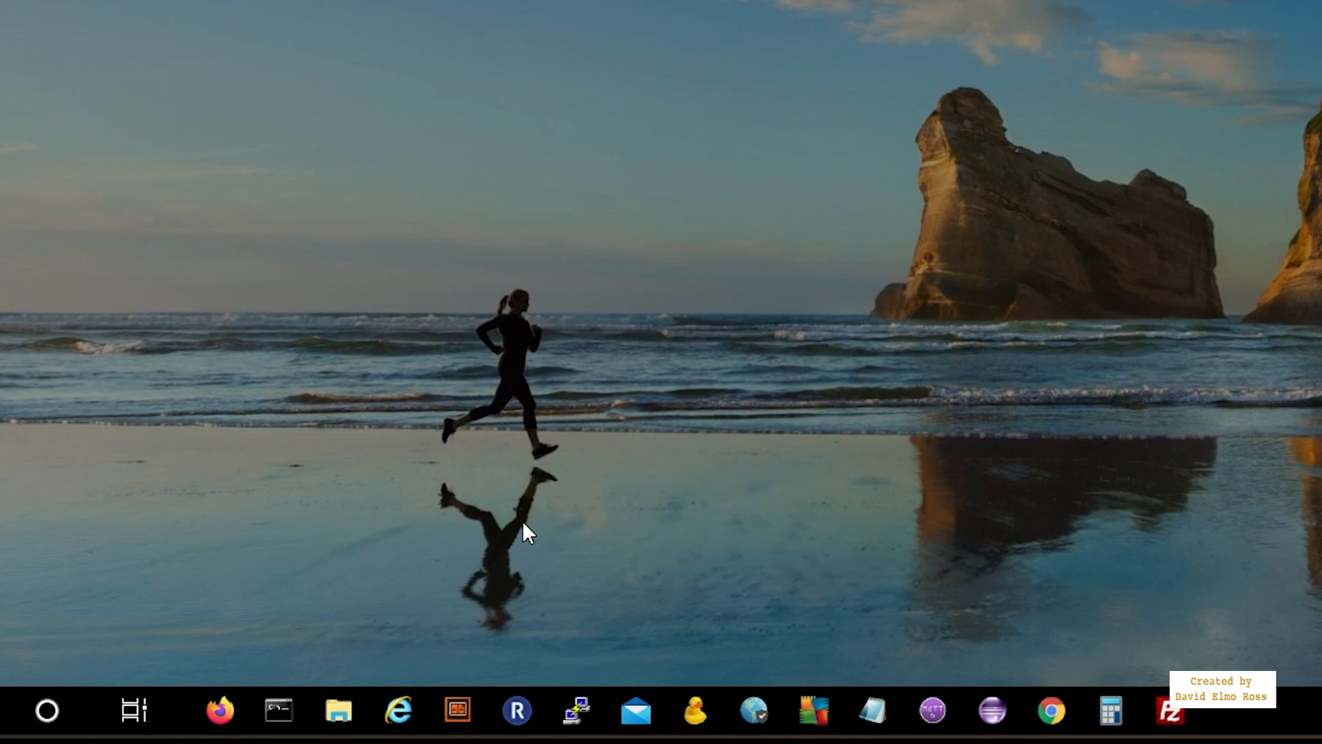
{"action": "right_click", "coordinate": [343, 710]}
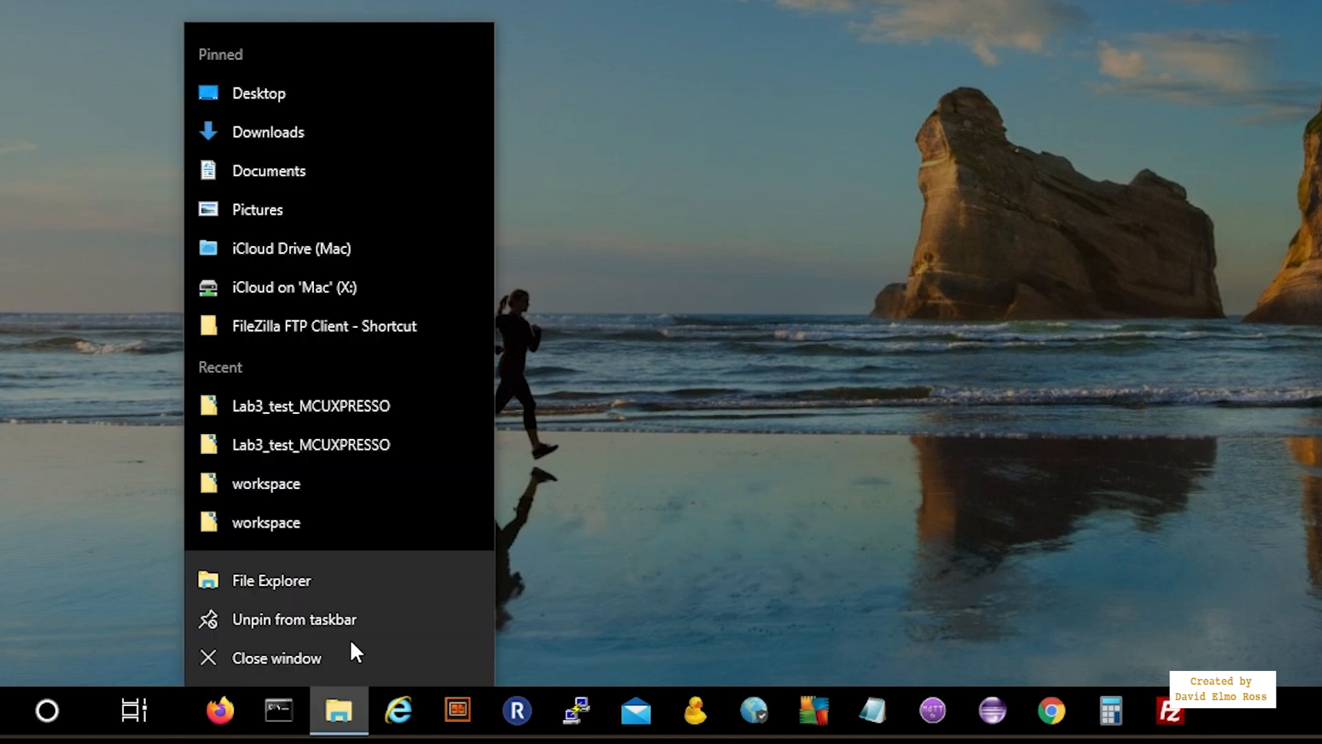
{"action": "left_click", "coordinate": [296, 585]}
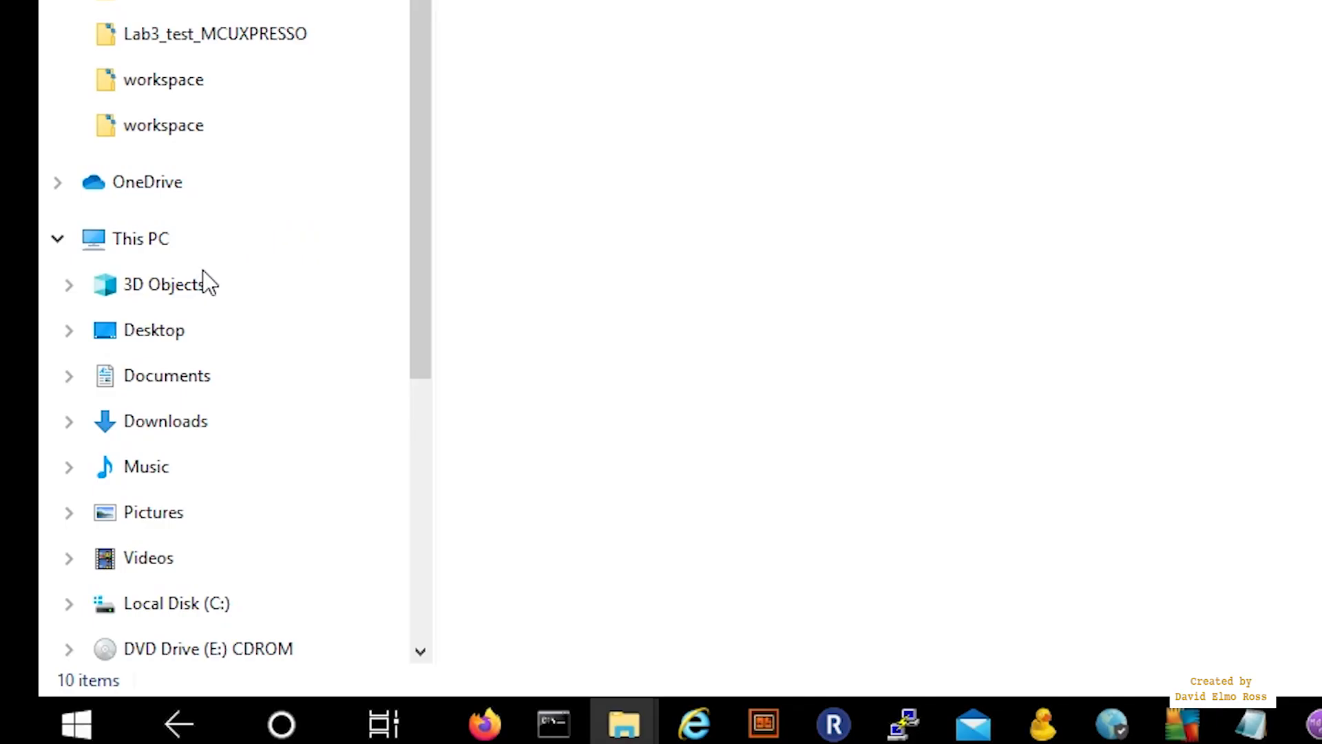
{"action": "scroll", "coordinate": [397, 234], "scroll_direction": "down", "scroll_amount": 5}
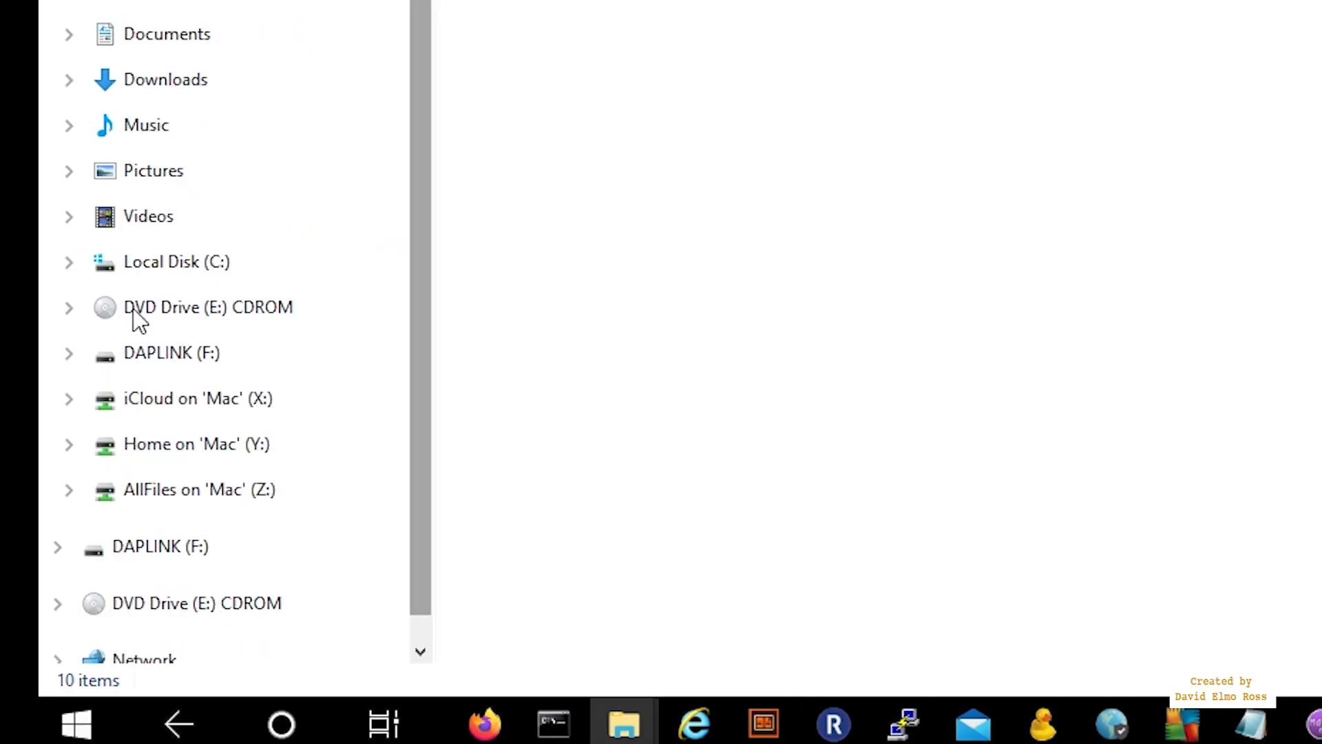
{"action": "left_click", "coordinate": [66, 263]}
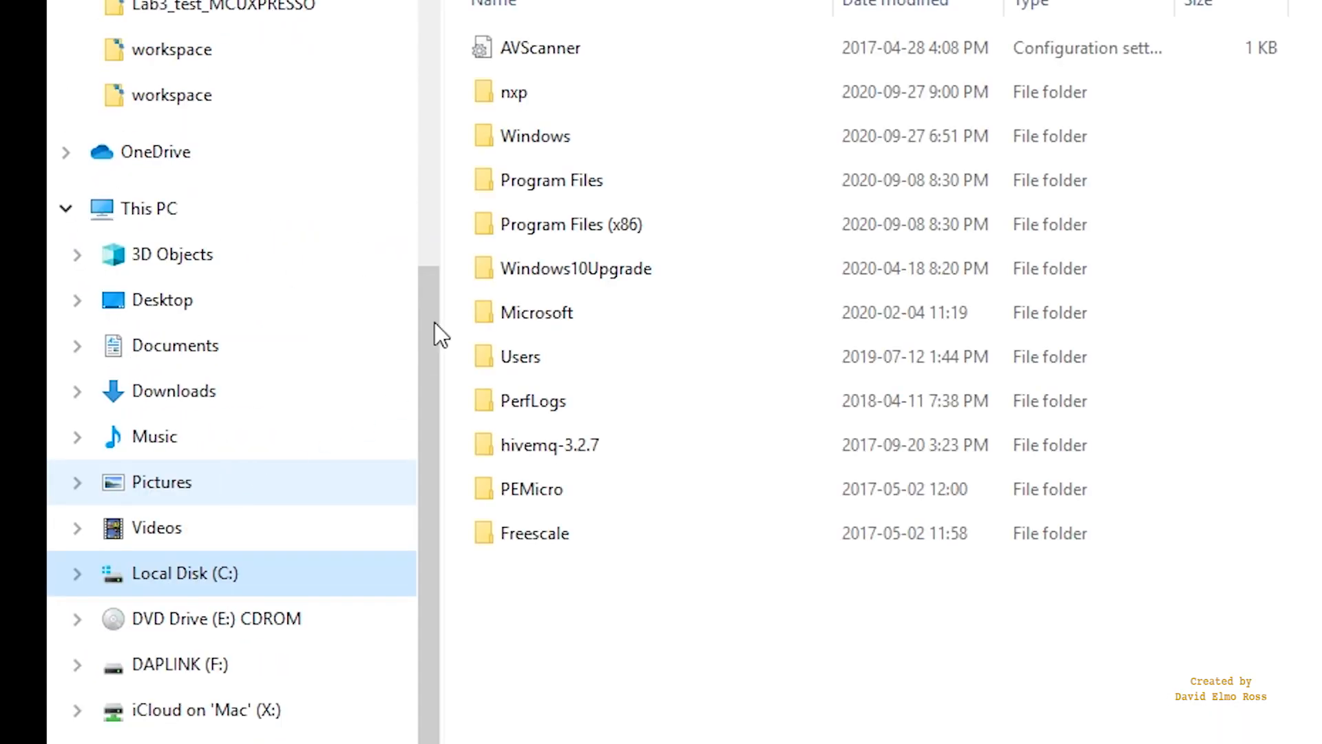
{"action": "double_click", "coordinate": [514, 94]}
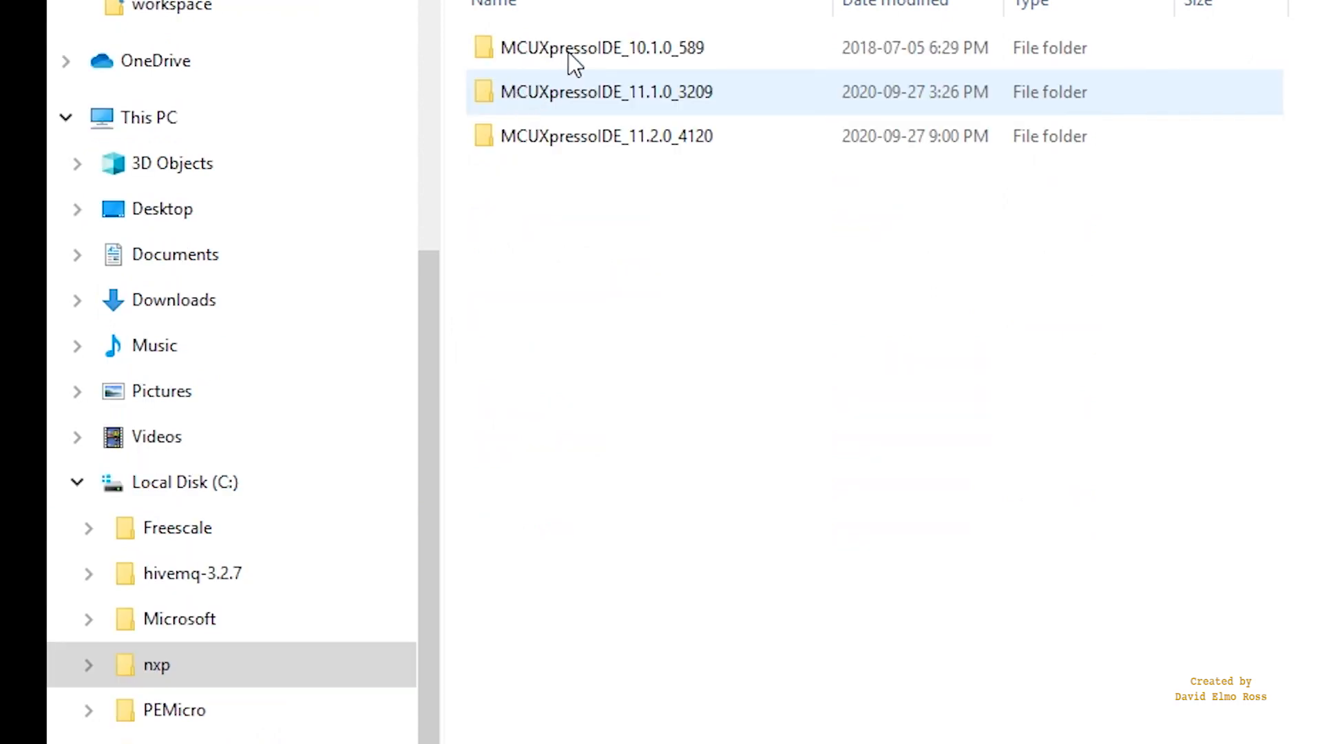
Step: Open the ide folder inside MCUXpressoIDE_11.2.0_4120 and pin the mcuxpressoide application to the taskbar
{"action": "double_click", "coordinate": [581, 137]}
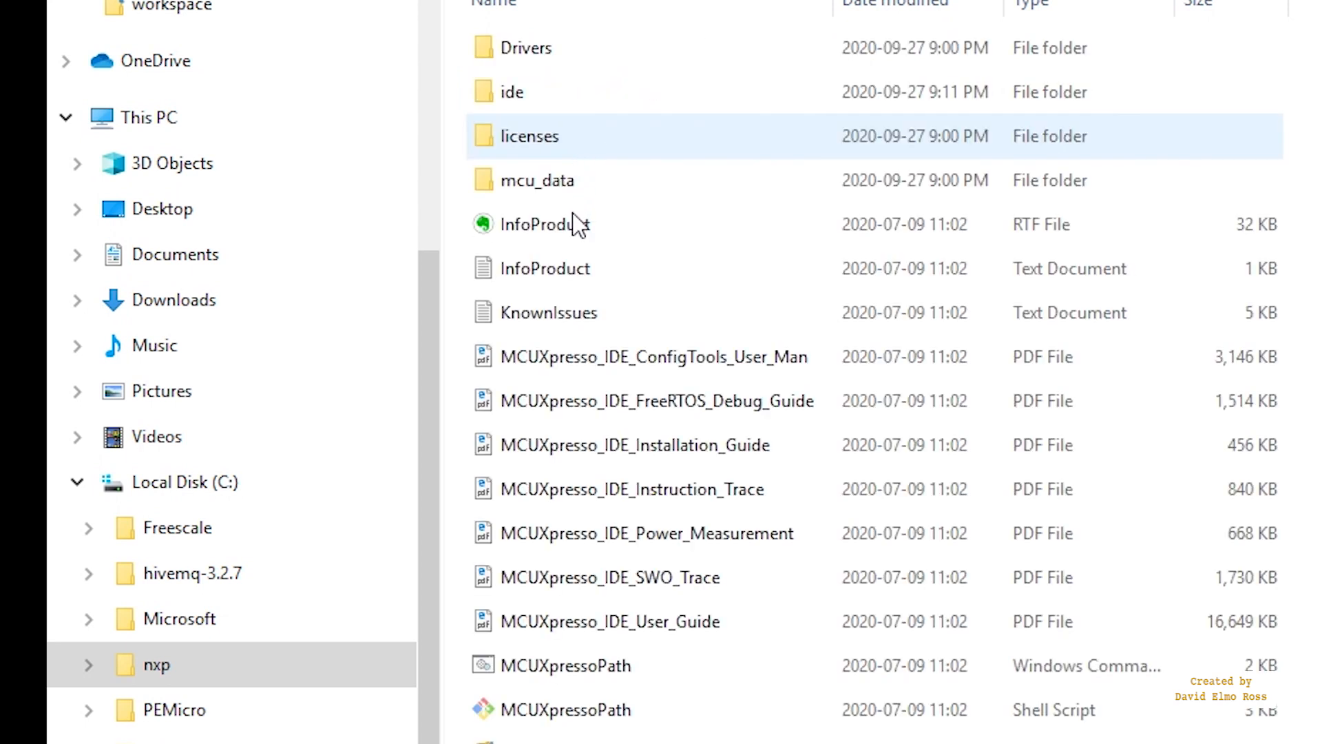
{"action": "double_click", "coordinate": [524, 89]}
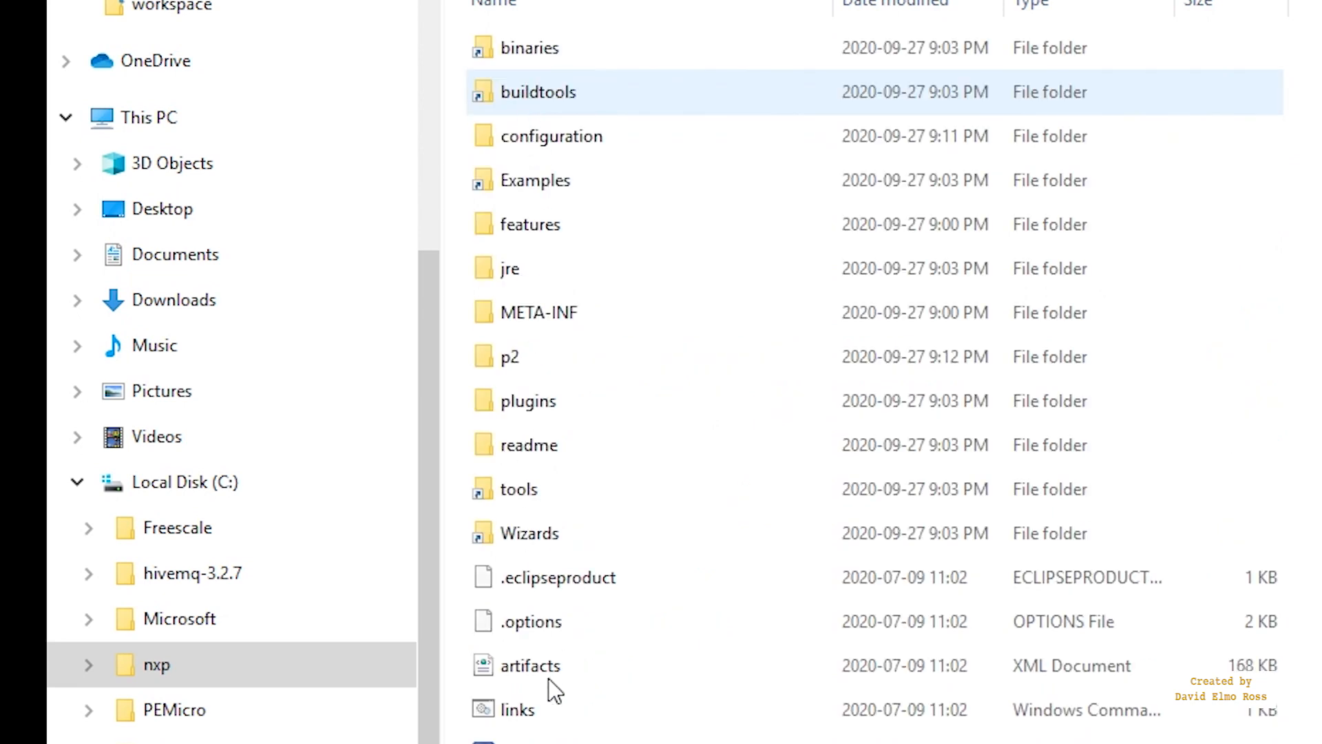
{"action": "left_click", "coordinate": [560, 743]}
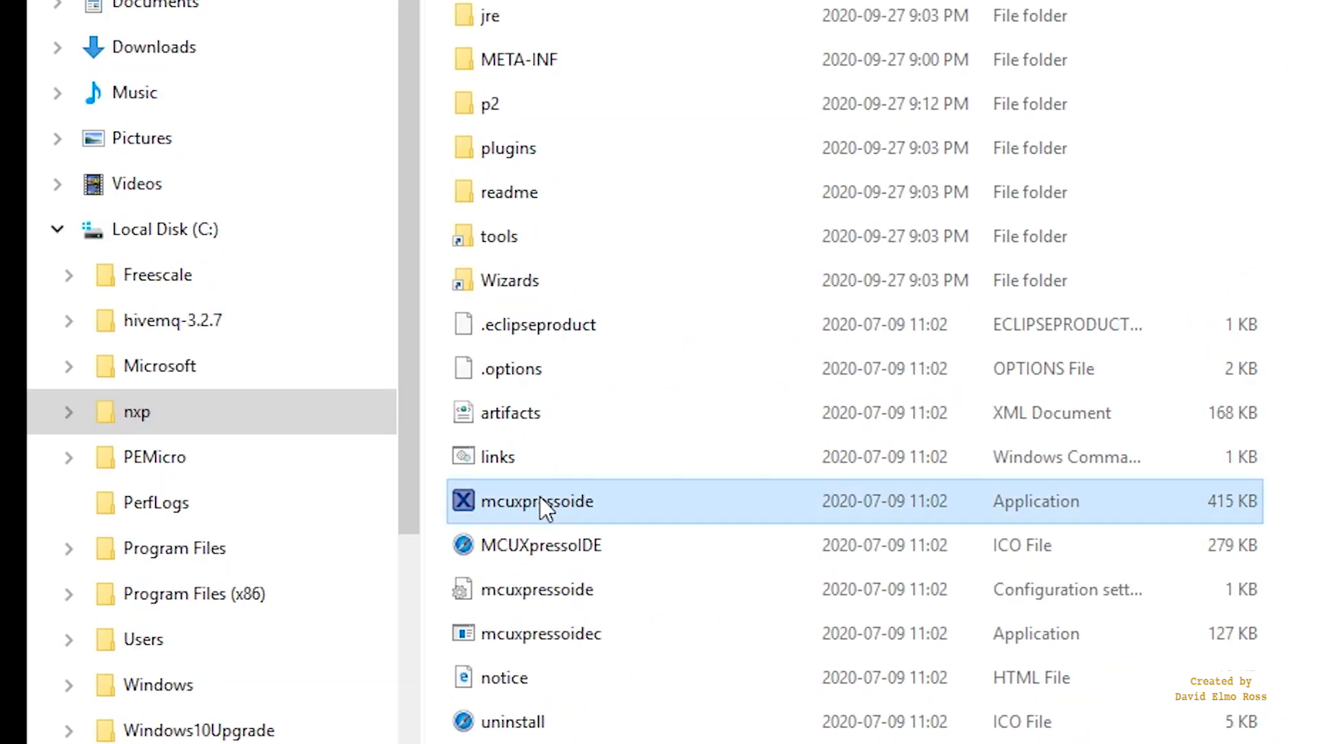
{"action": "right_click", "coordinate": [541, 499]}
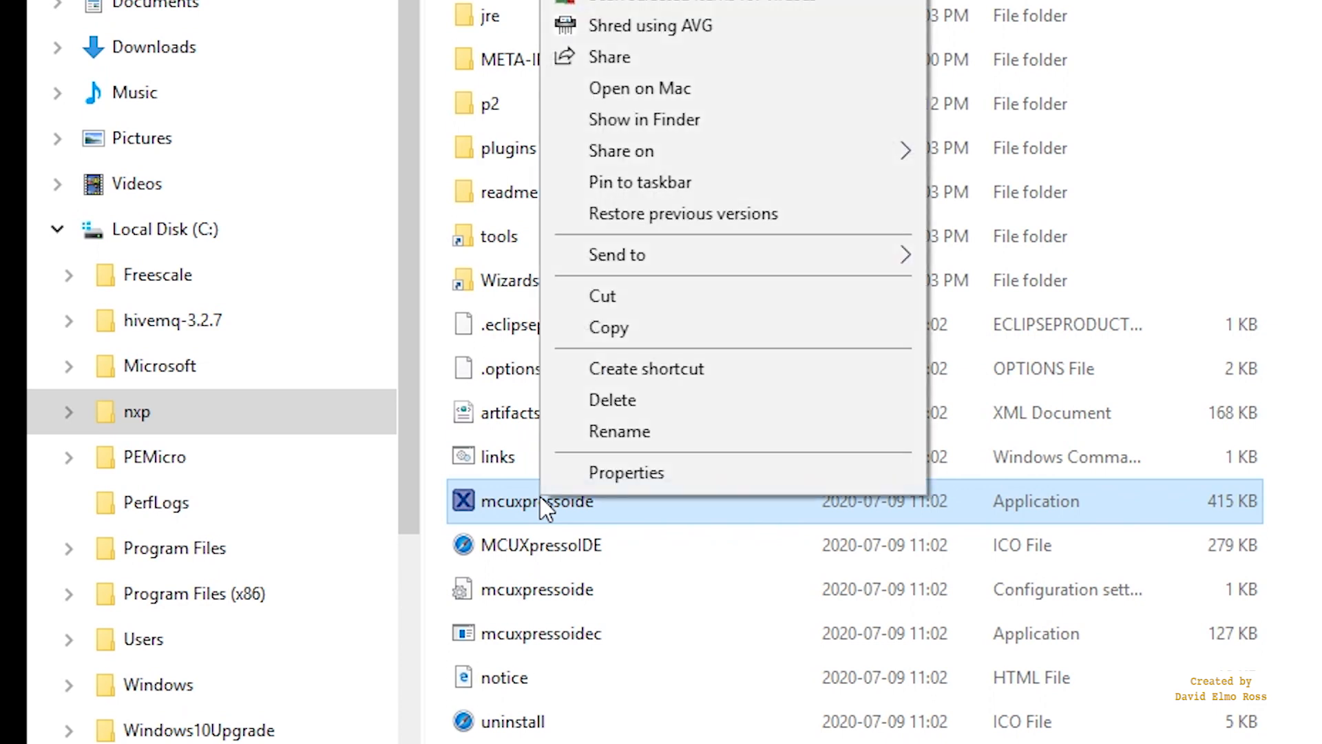
{"action": "left_click", "coordinate": [628, 181]}
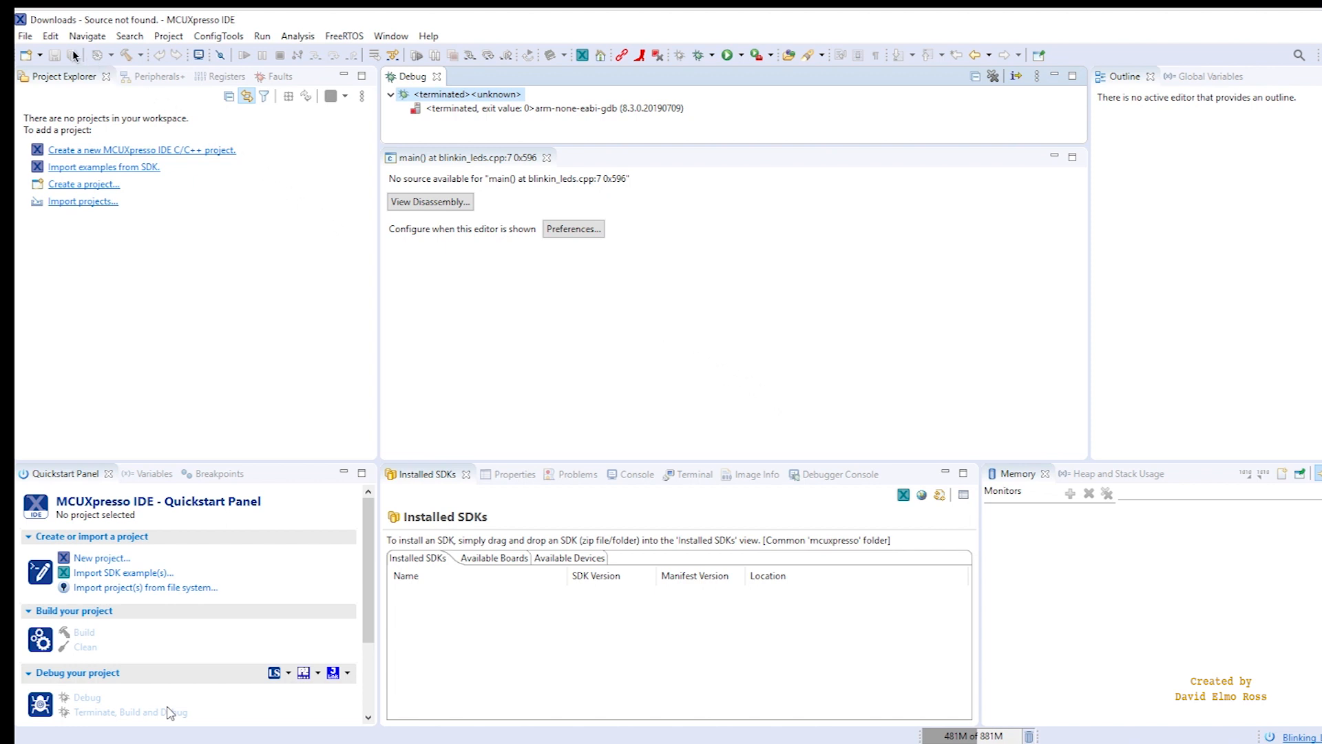
Step: Import the projects from the archive Blinking_LED_copy_mcuxpresso_k64f.zip in Downloads using the Projects from Folder or Archive wizard
{"action": "left_click", "coordinate": [28, 37]}
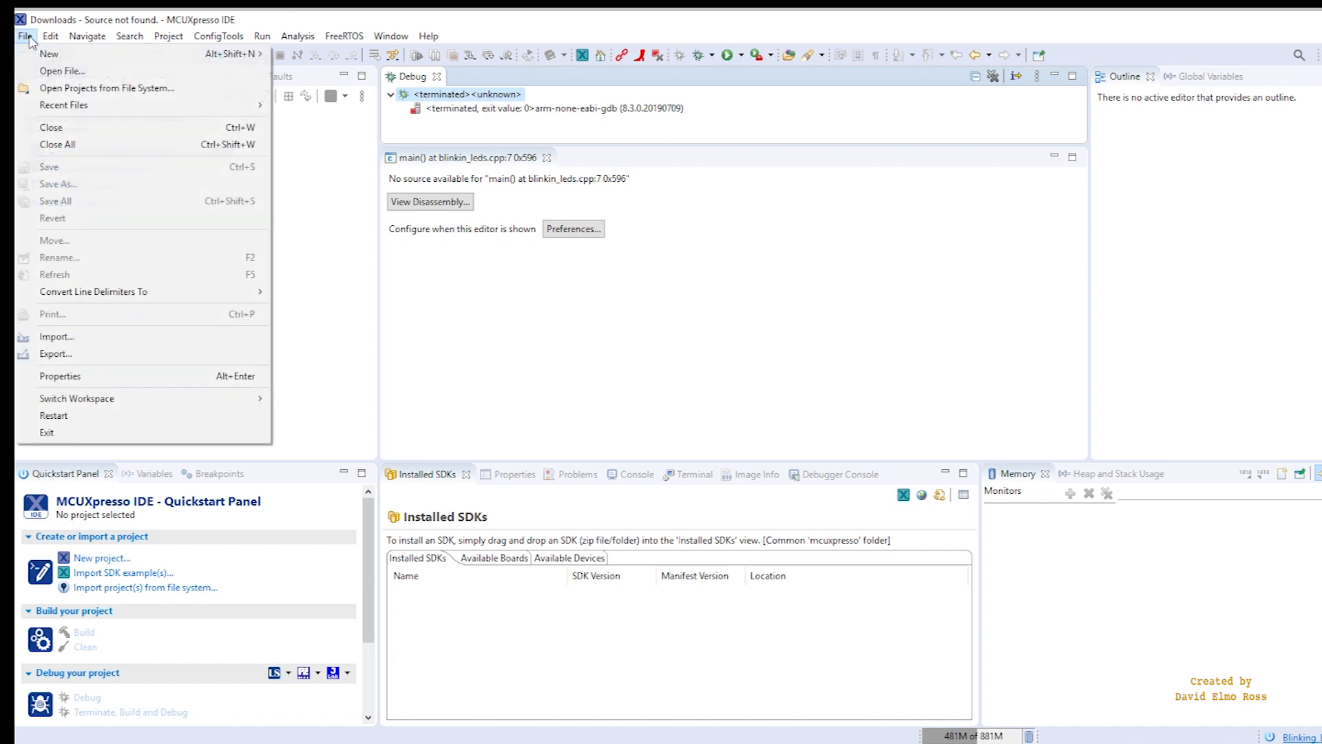
{"action": "left_click", "coordinate": [82, 342]}
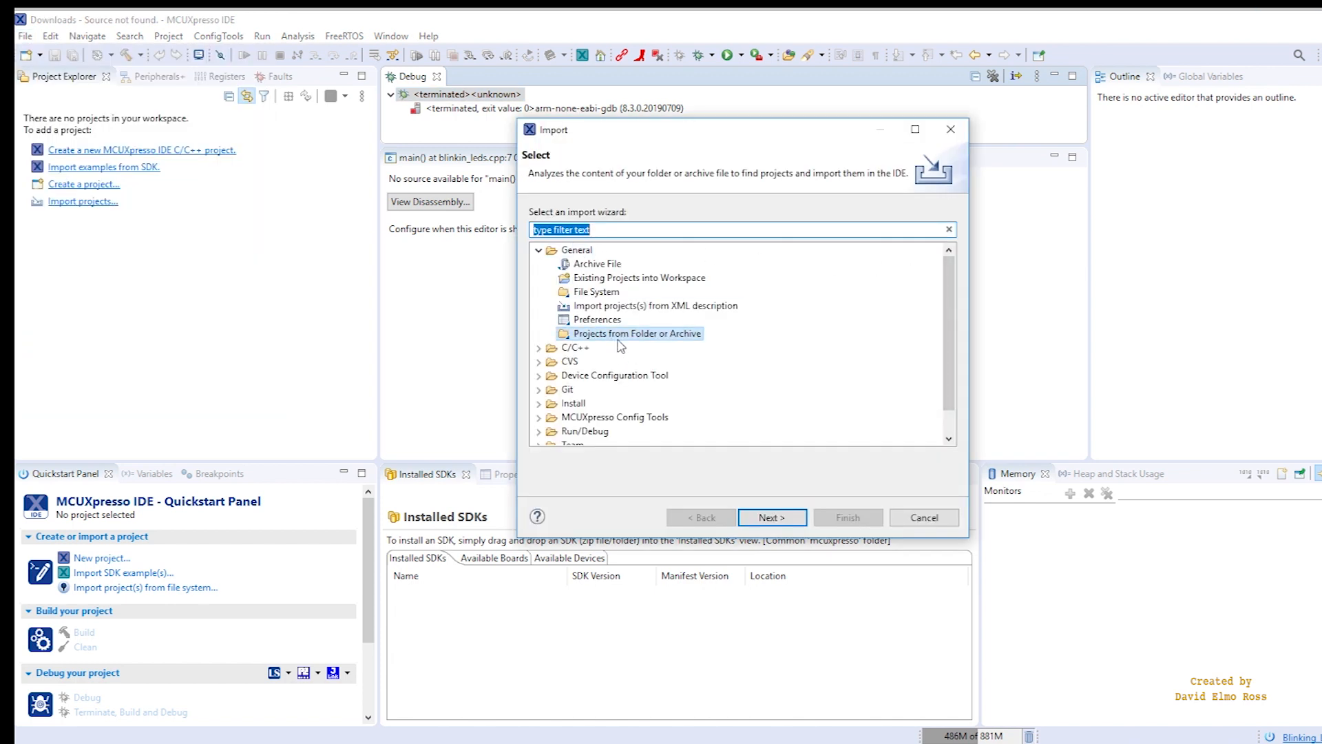
{"action": "left_click", "coordinate": [778, 524]}
{"action": "left_click", "coordinate": [1142, 216]}
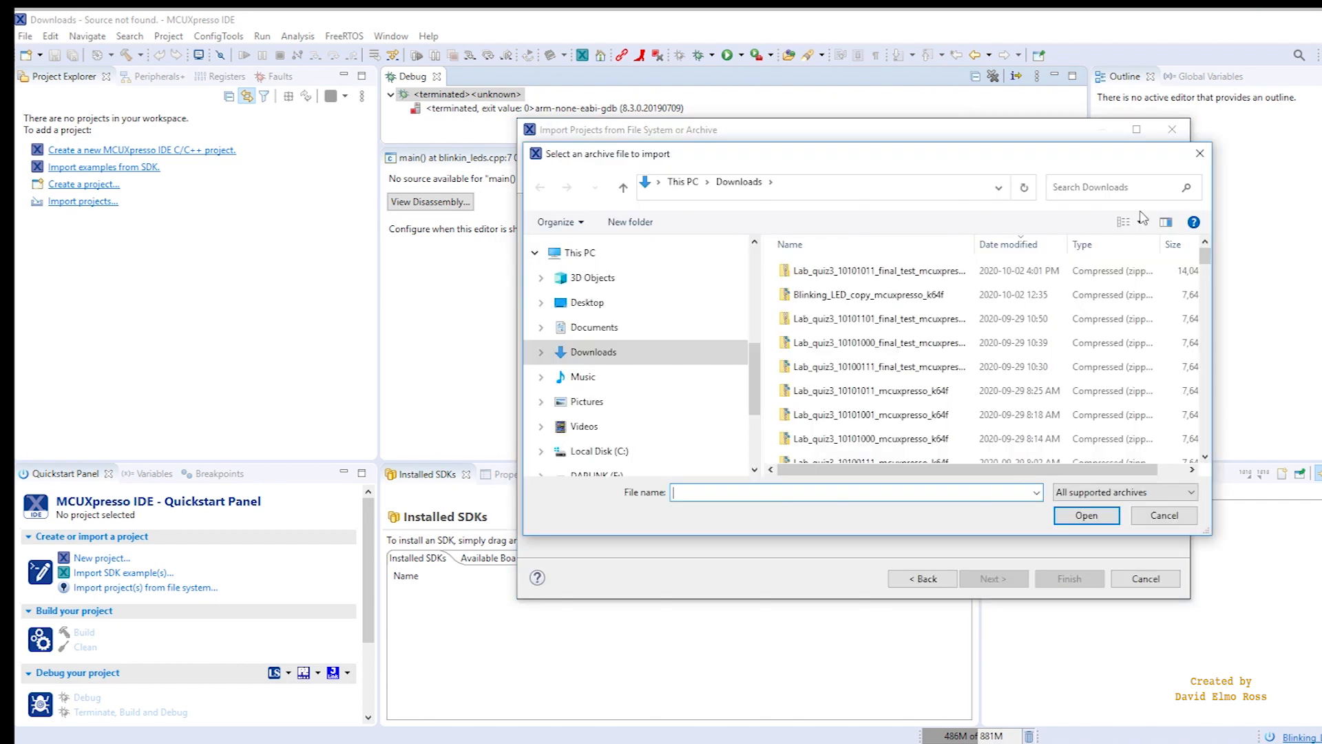
{"action": "double_click", "coordinate": [923, 296]}
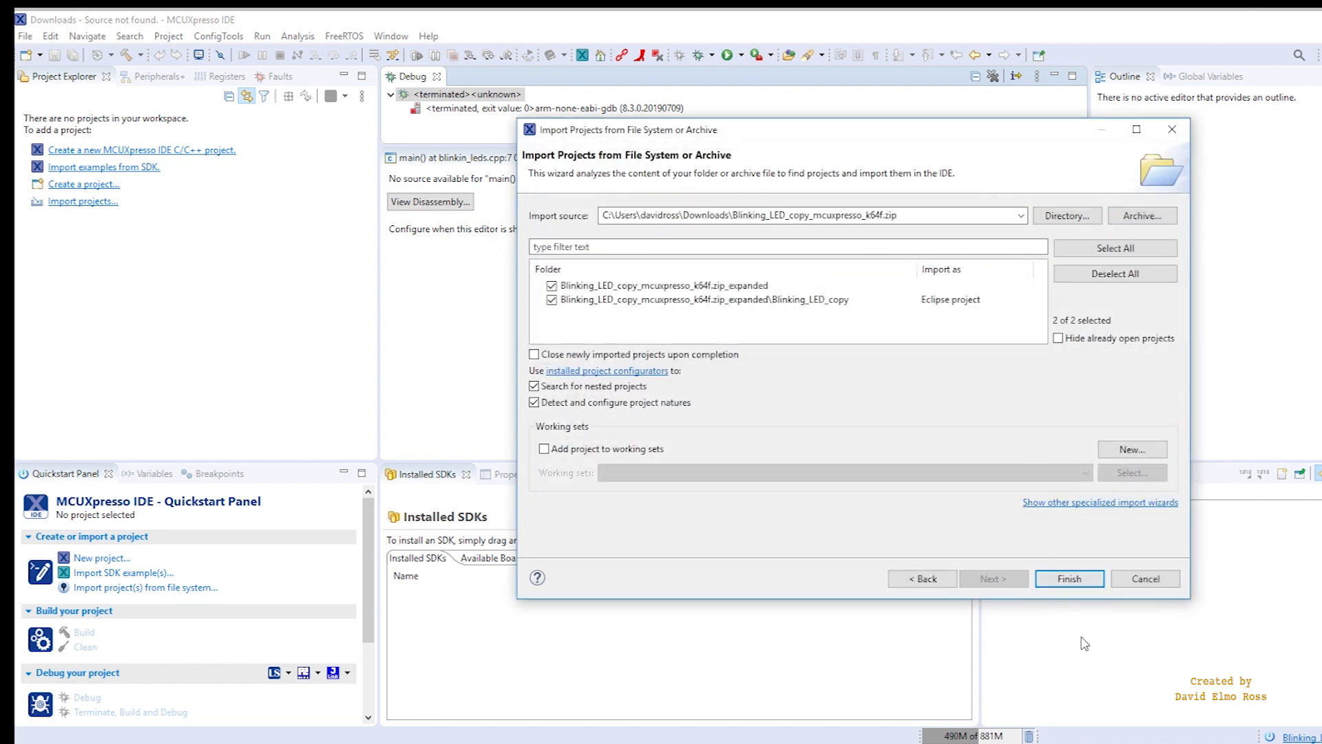
{"action": "left_click", "coordinate": [1088, 583]}
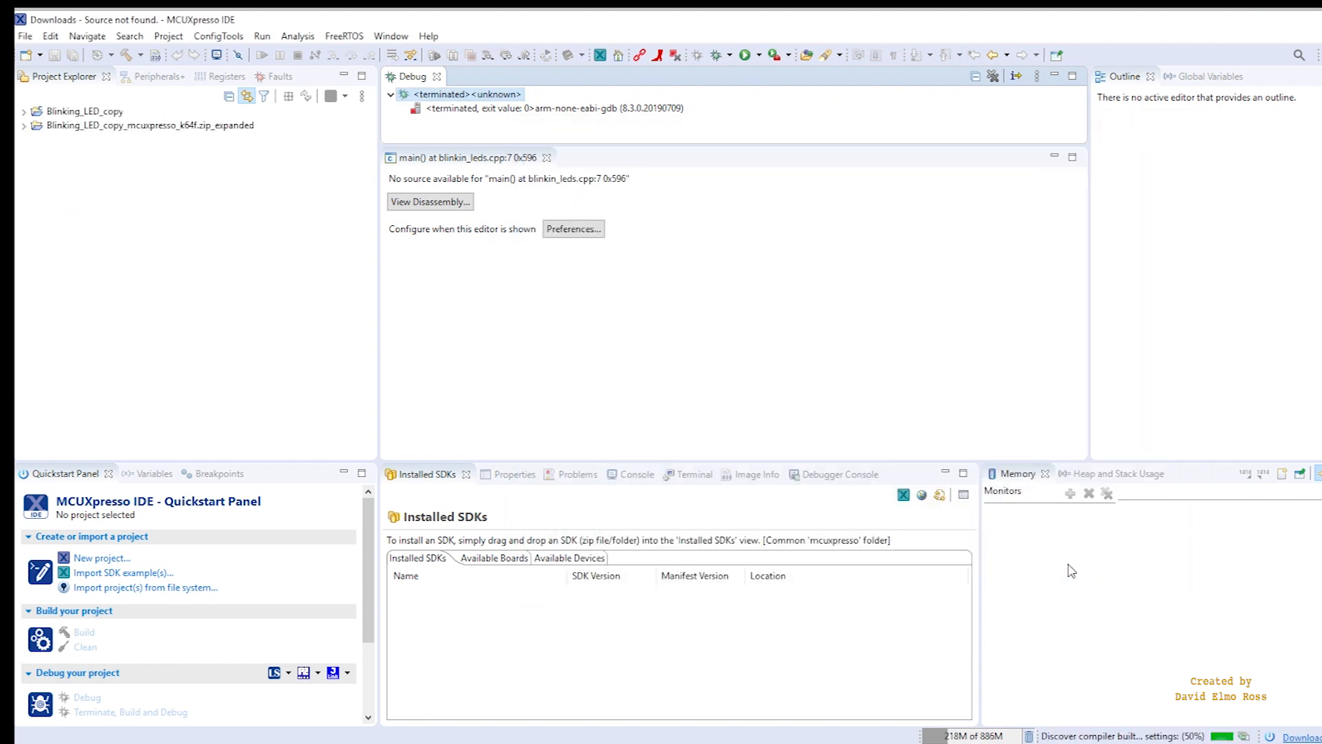
Step: Expand the Blinking_LED_copy project and open blinkin_leds.cpp in the editor
{"action": "left_click", "coordinate": [24, 112]}
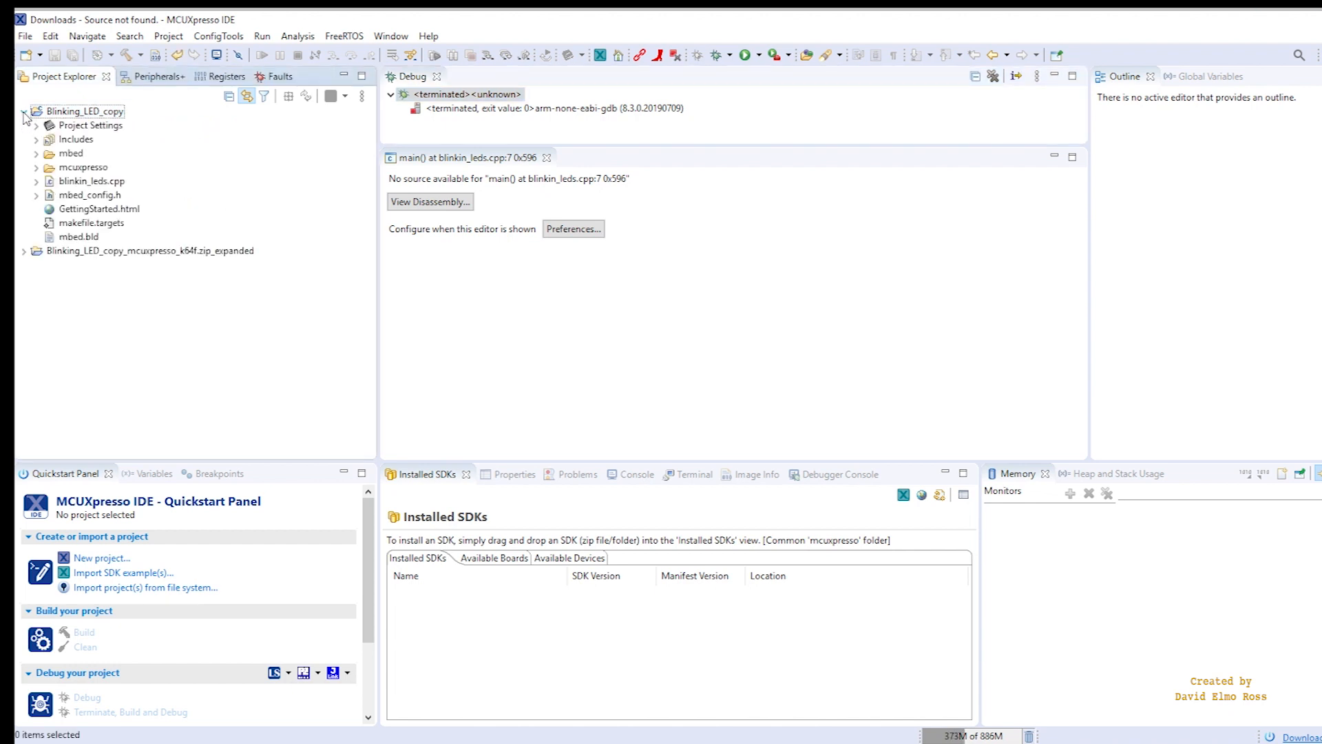
{"action": "double_click", "coordinate": [107, 183]}
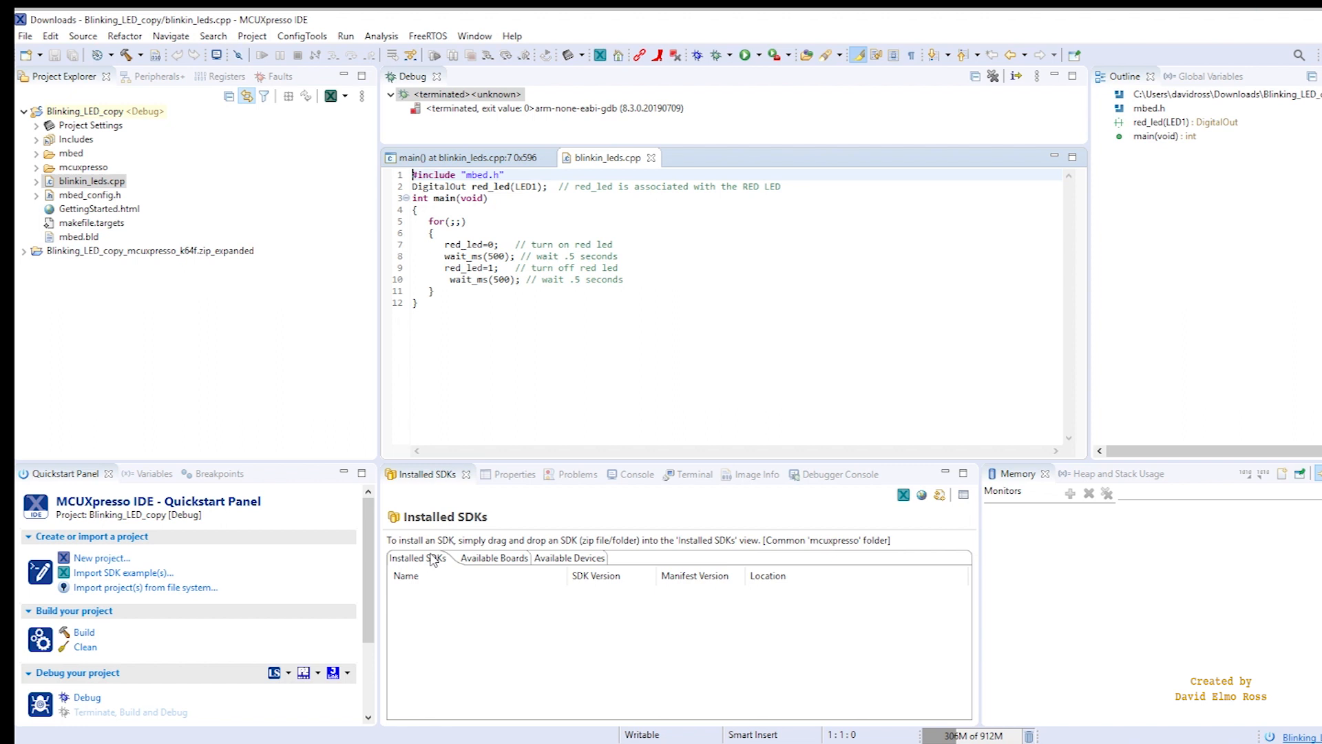
{"action": "left_click", "coordinate": [520, 299]}
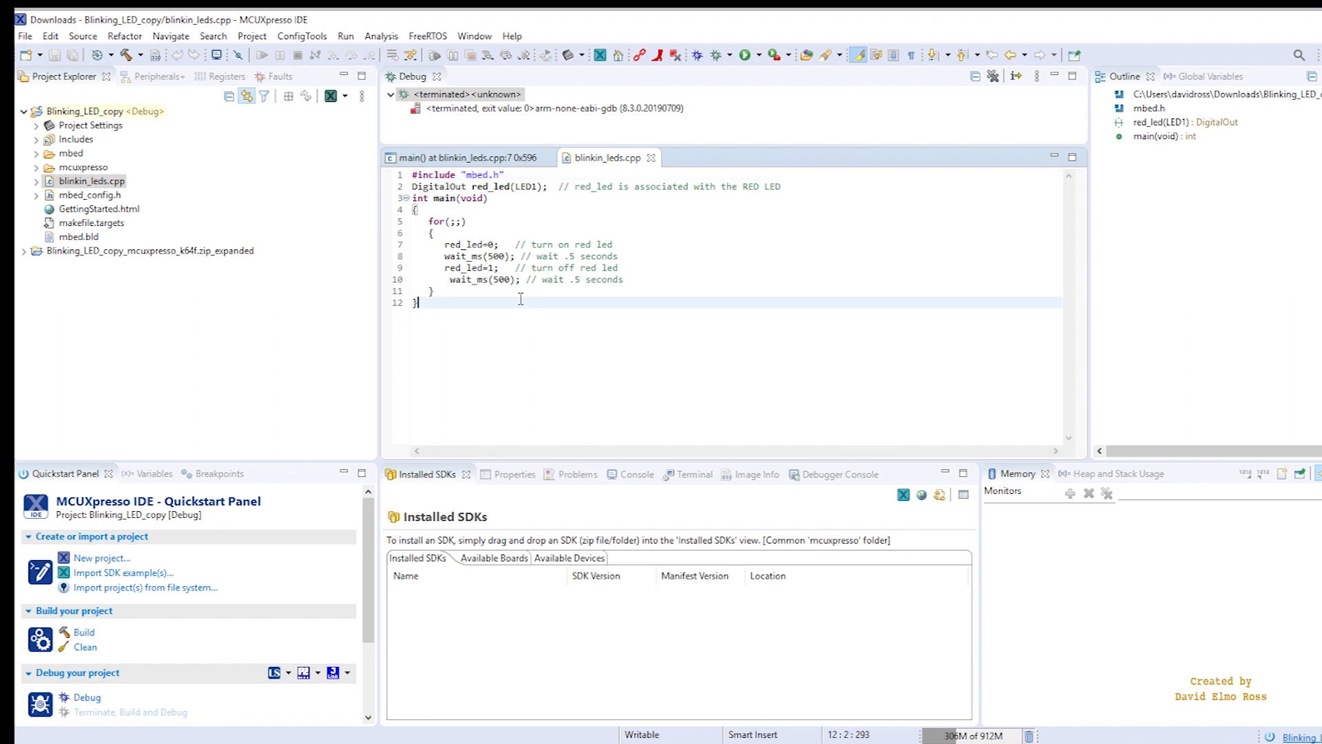
Step: View the MCU settings in the Blinking_LED_copy project properties and follow the mcuxpresso.nxp.com link for additional SDKs
{"action": "left_click", "coordinate": [260, 42]}
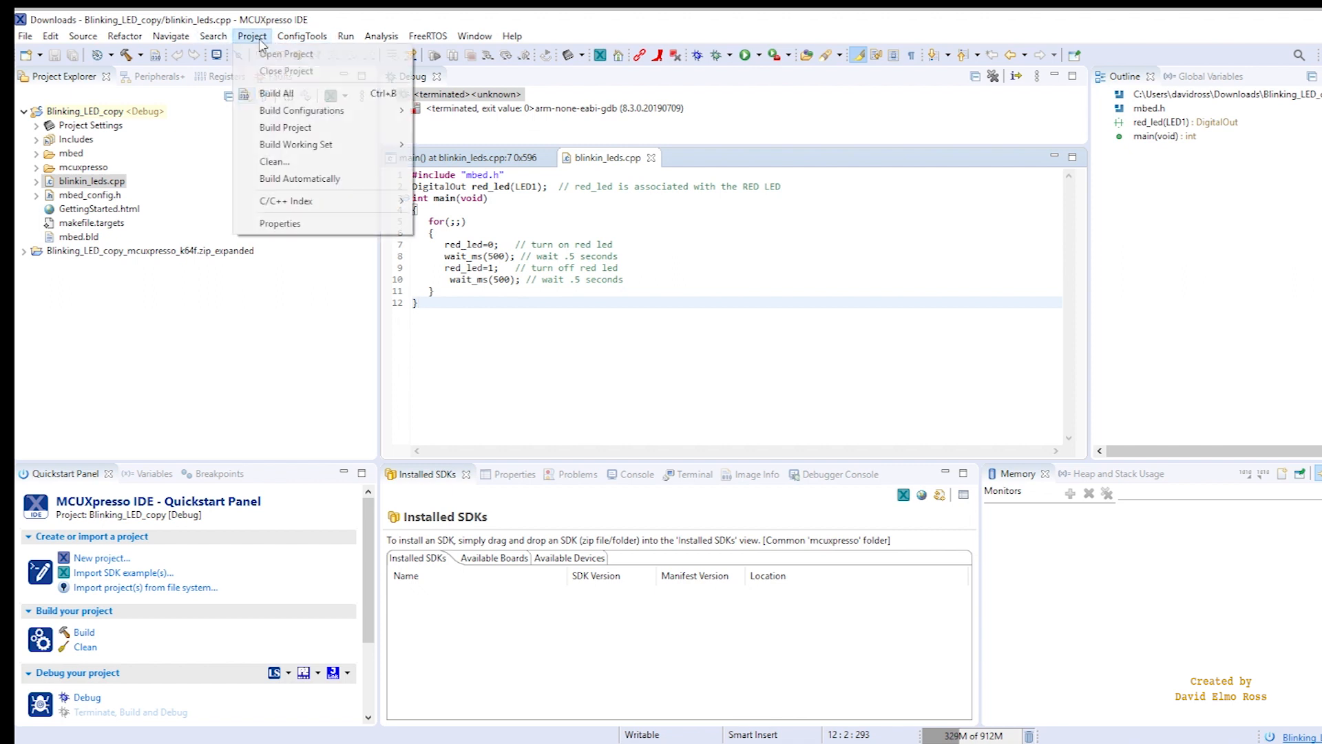
{"action": "left_click", "coordinate": [279, 224]}
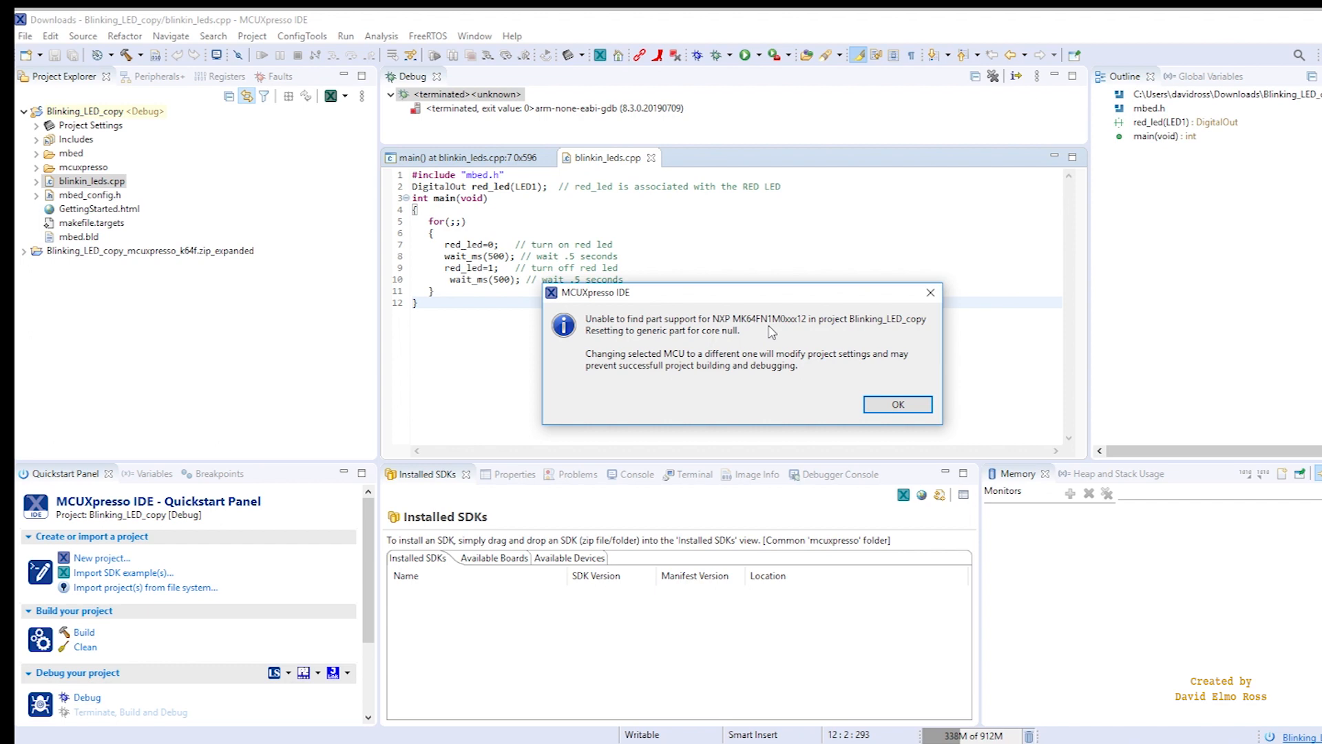
{"action": "left_click", "coordinate": [898, 405]}
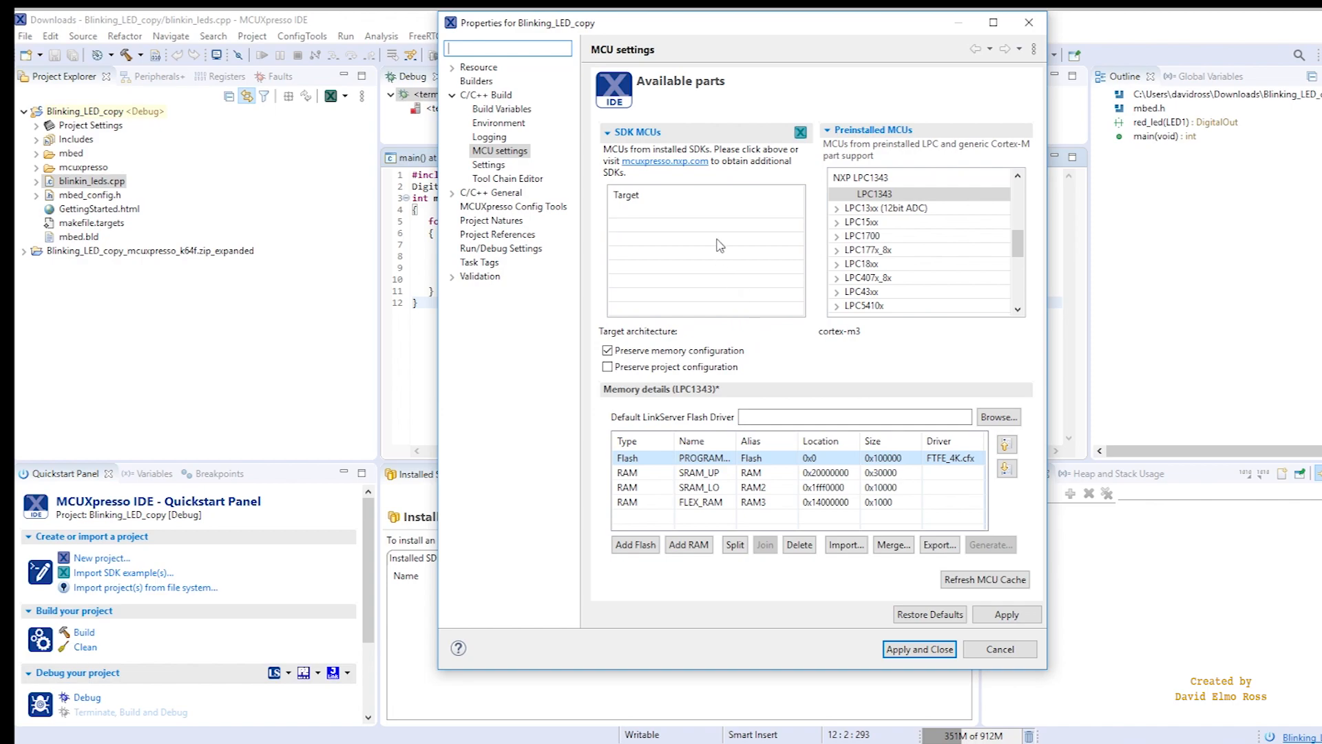
{"action": "left_click", "coordinate": [692, 162]}
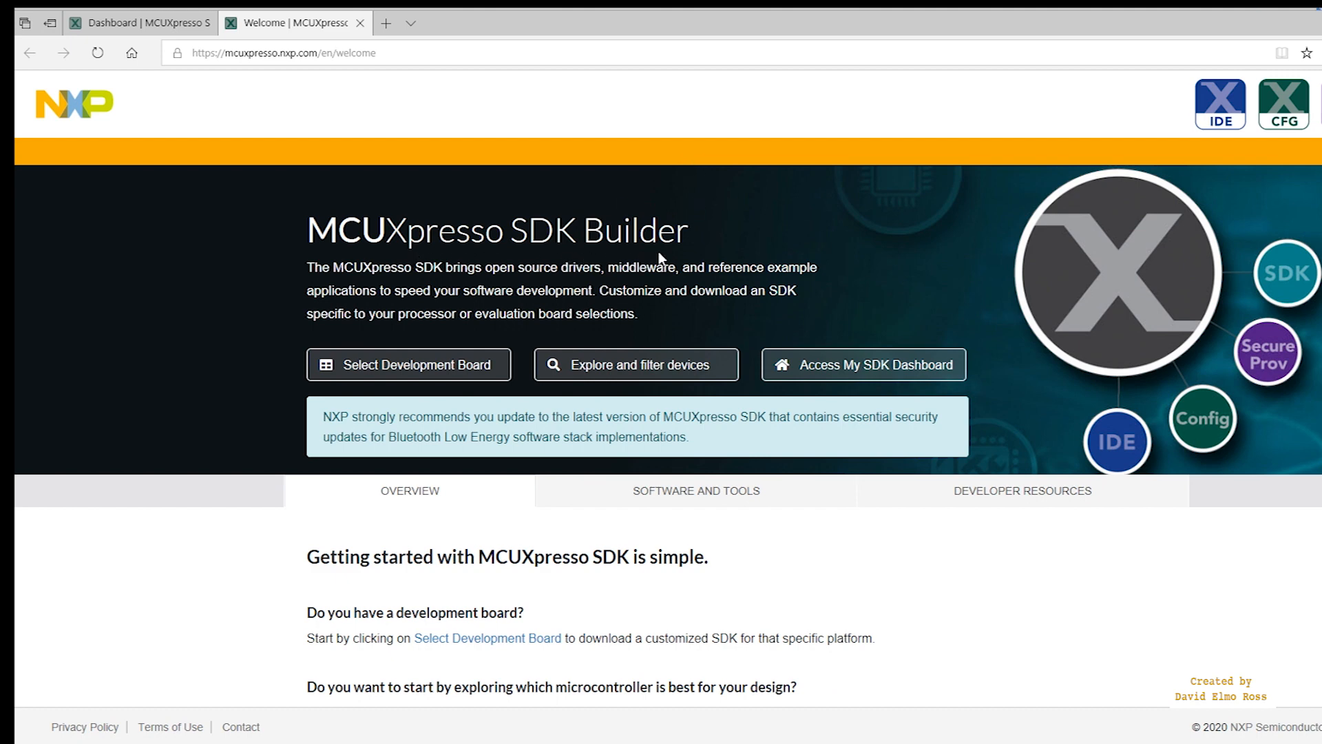
Step: Select the Kinetis development board FRDM-K64F (MK64FN1M0xxx12) and build its MCUXpresso SDK
{"action": "left_click", "coordinate": [474, 358]}
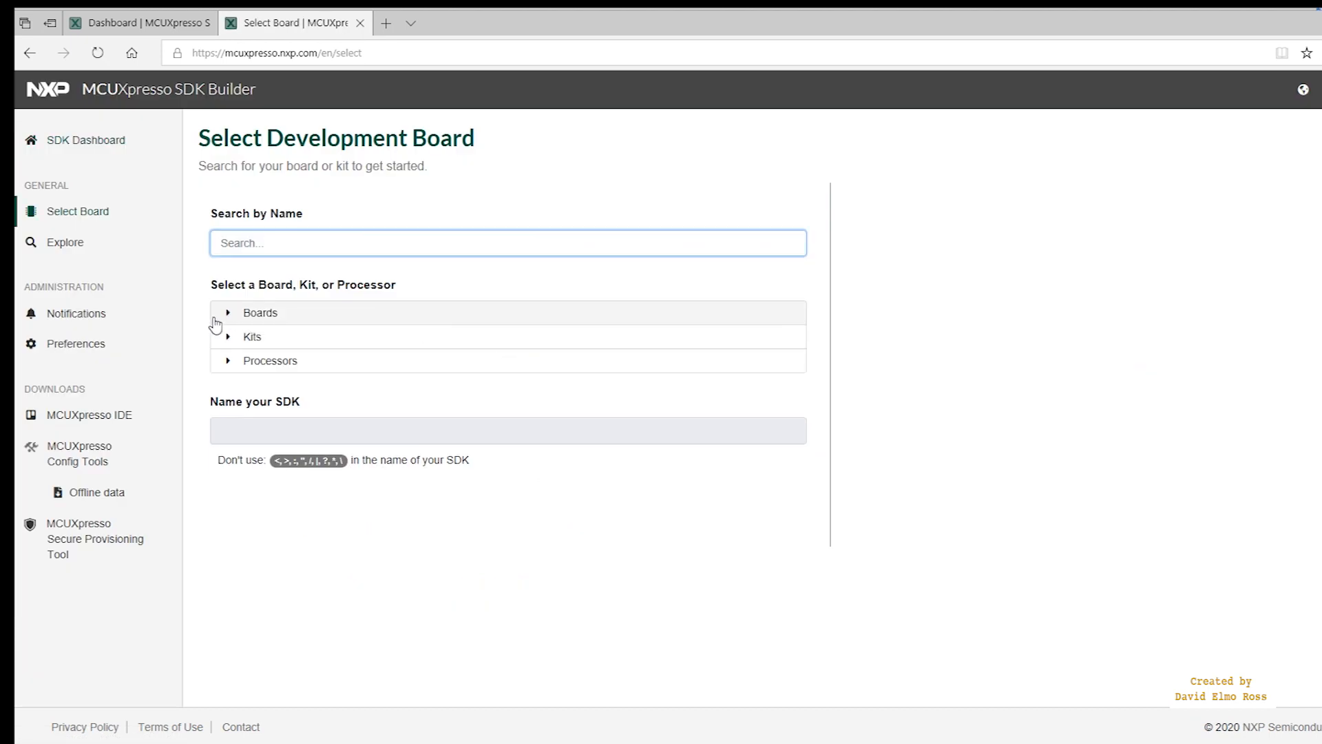
{"action": "left_click", "coordinate": [229, 314]}
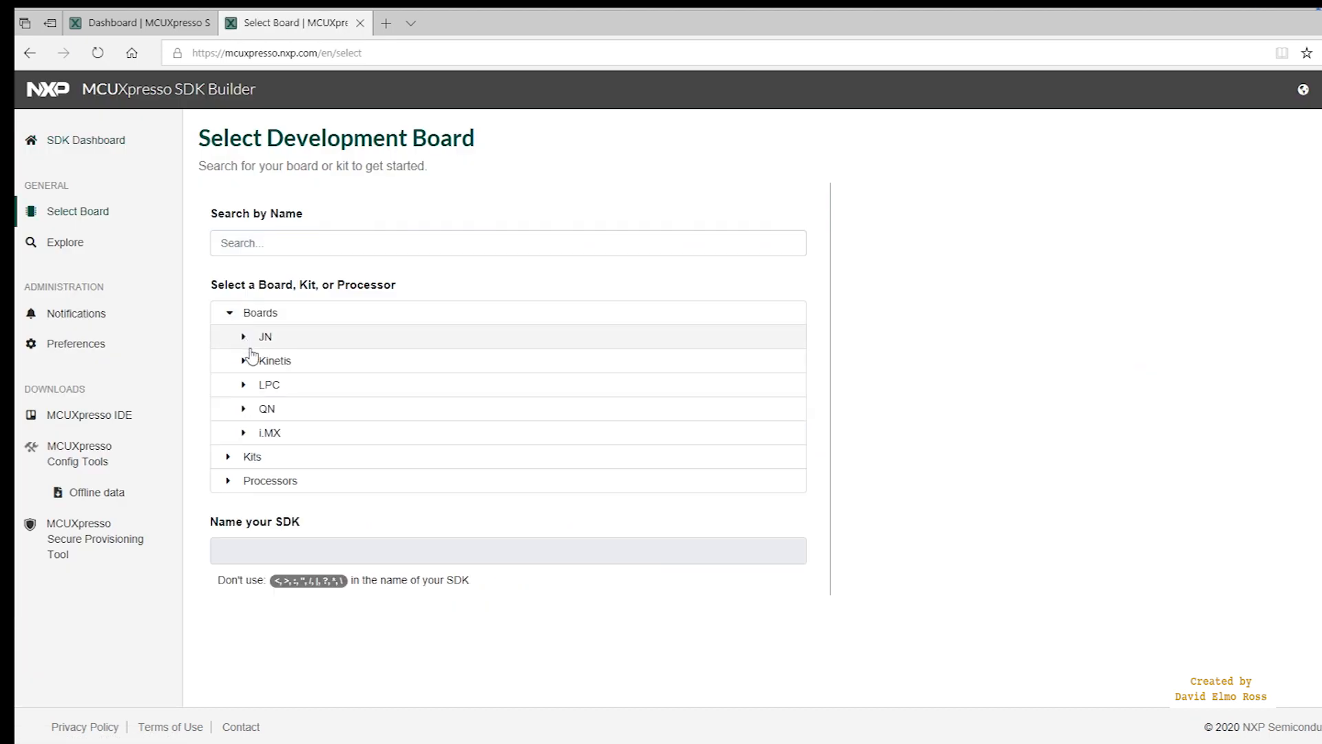
{"action": "left_click", "coordinate": [263, 366]}
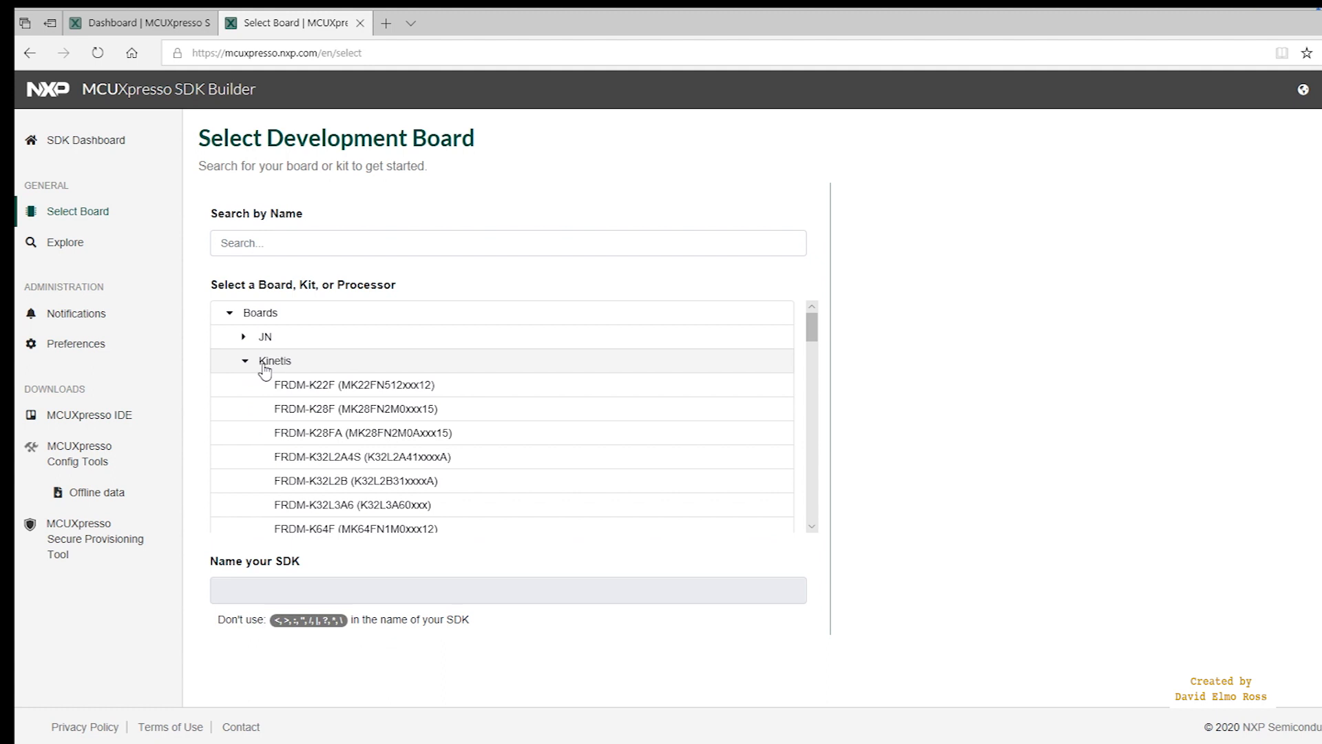
{"action": "left_click", "coordinate": [409, 530]}
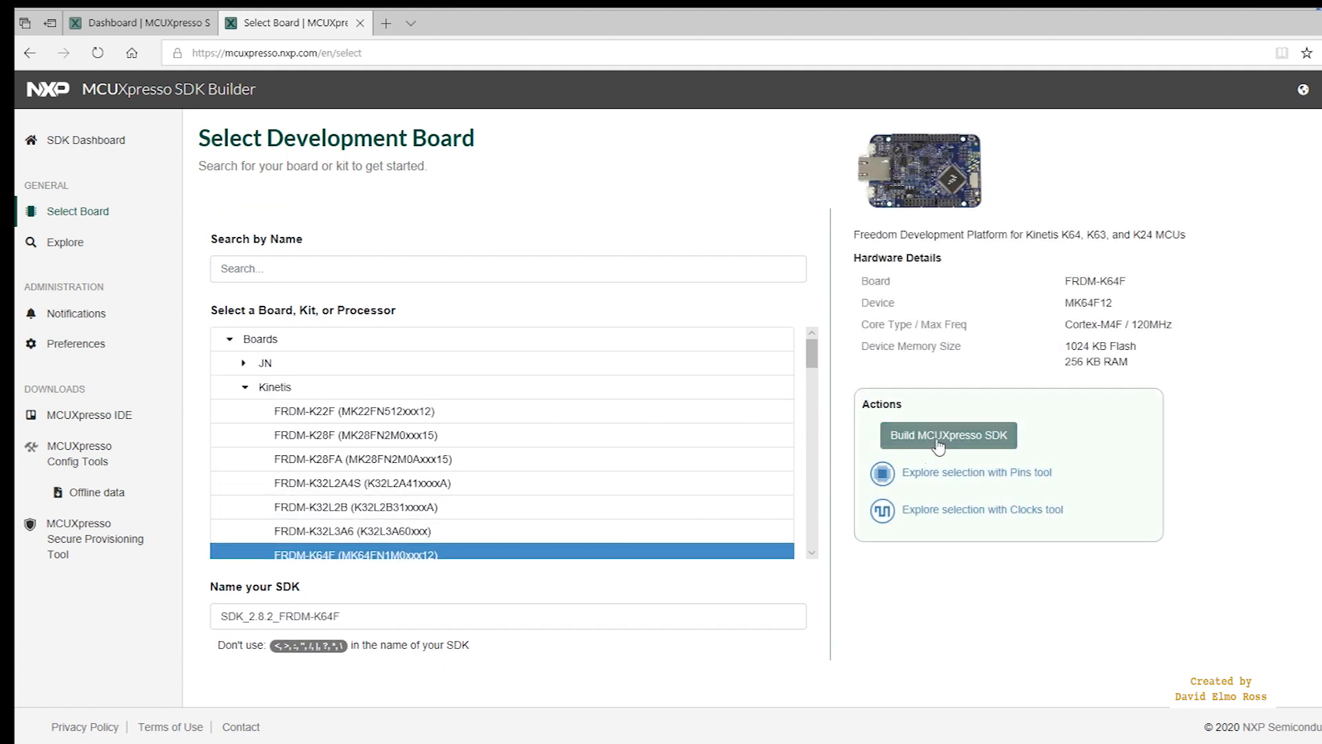
{"action": "left_click", "coordinate": [940, 444]}
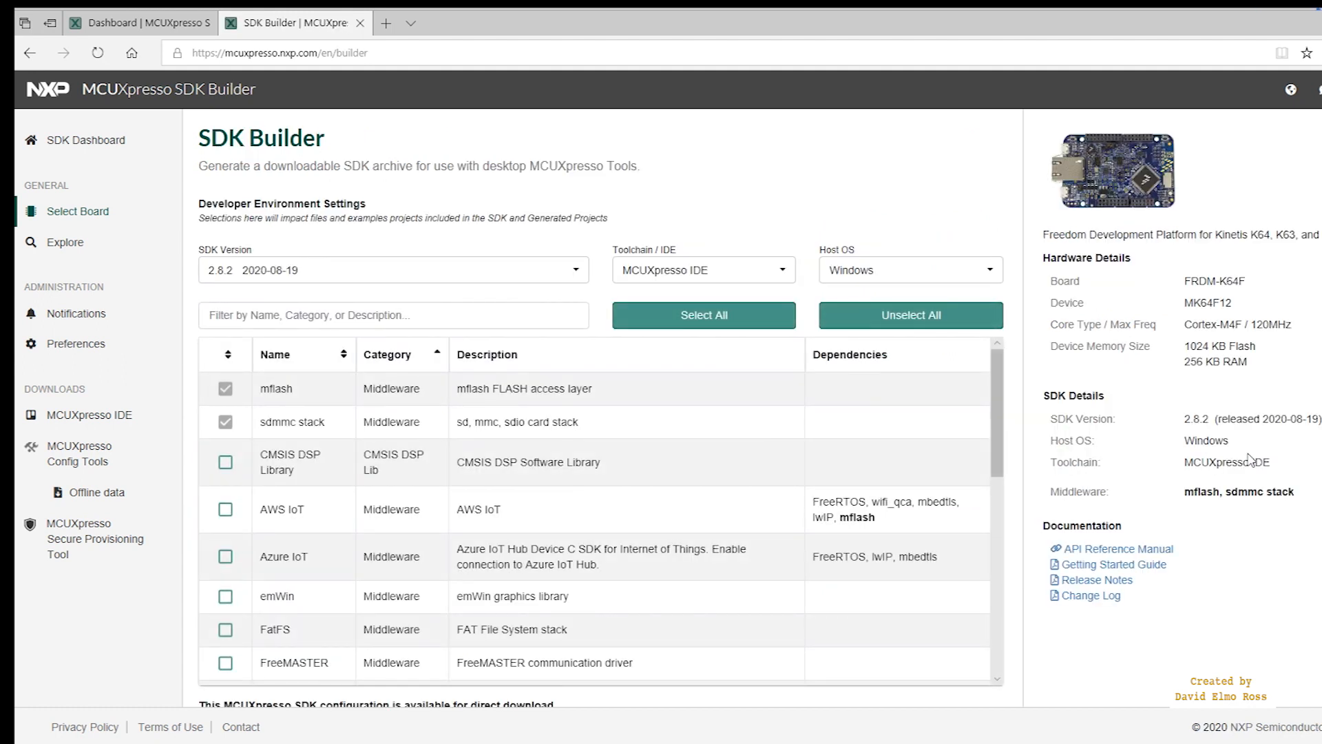
Step: Download the SDK, agree to the license terms and save it to the Desktop as SDK_2.8.2_FRDM-K64F
{"action": "scroll", "coordinate": [1297, 458], "scroll_direction": "down", "scroll_amount": 2}
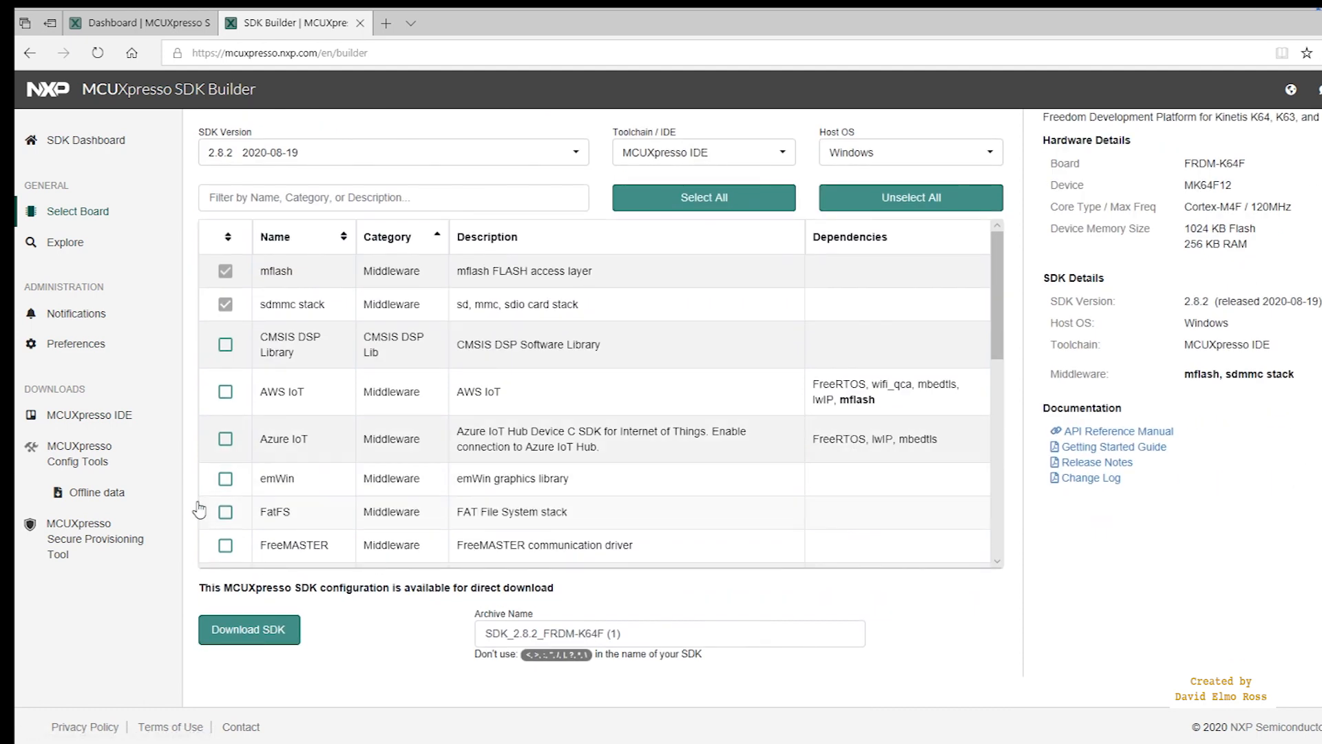
{"action": "left_click", "coordinate": [260, 639]}
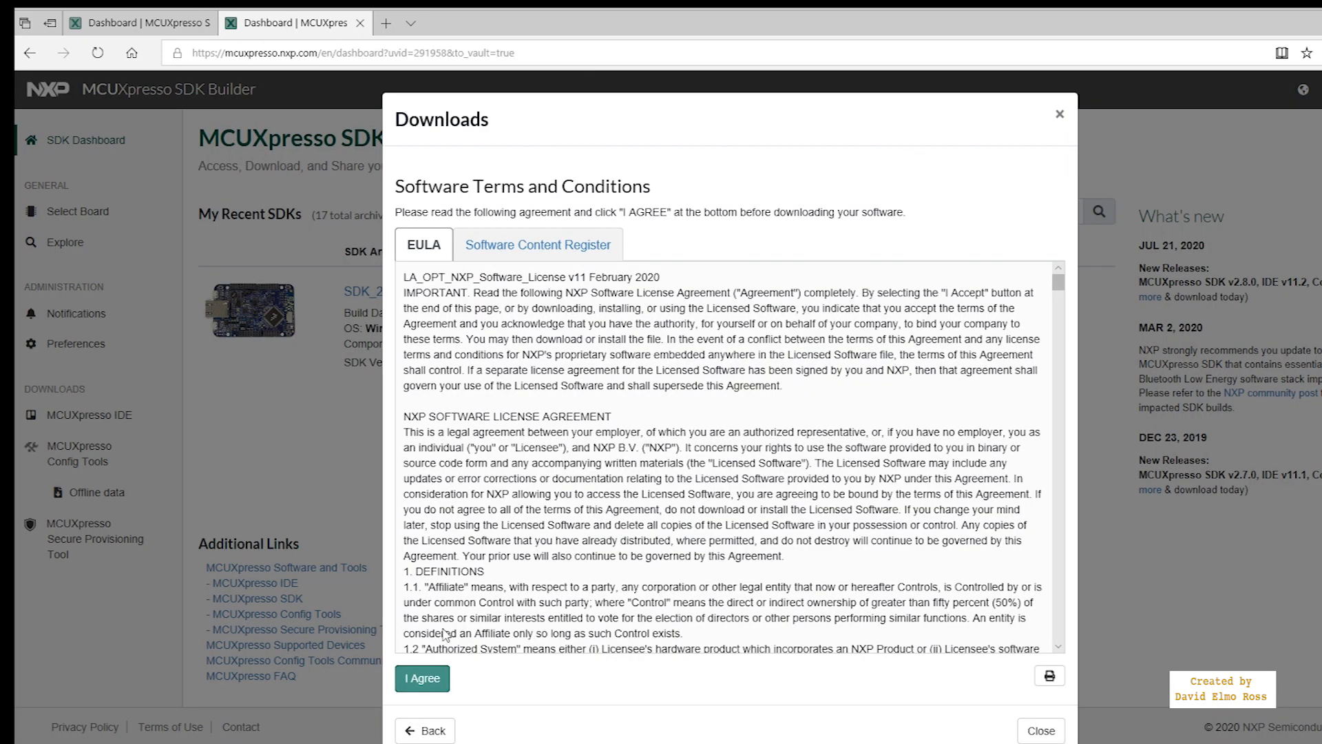
{"action": "left_click", "coordinate": [428, 676]}
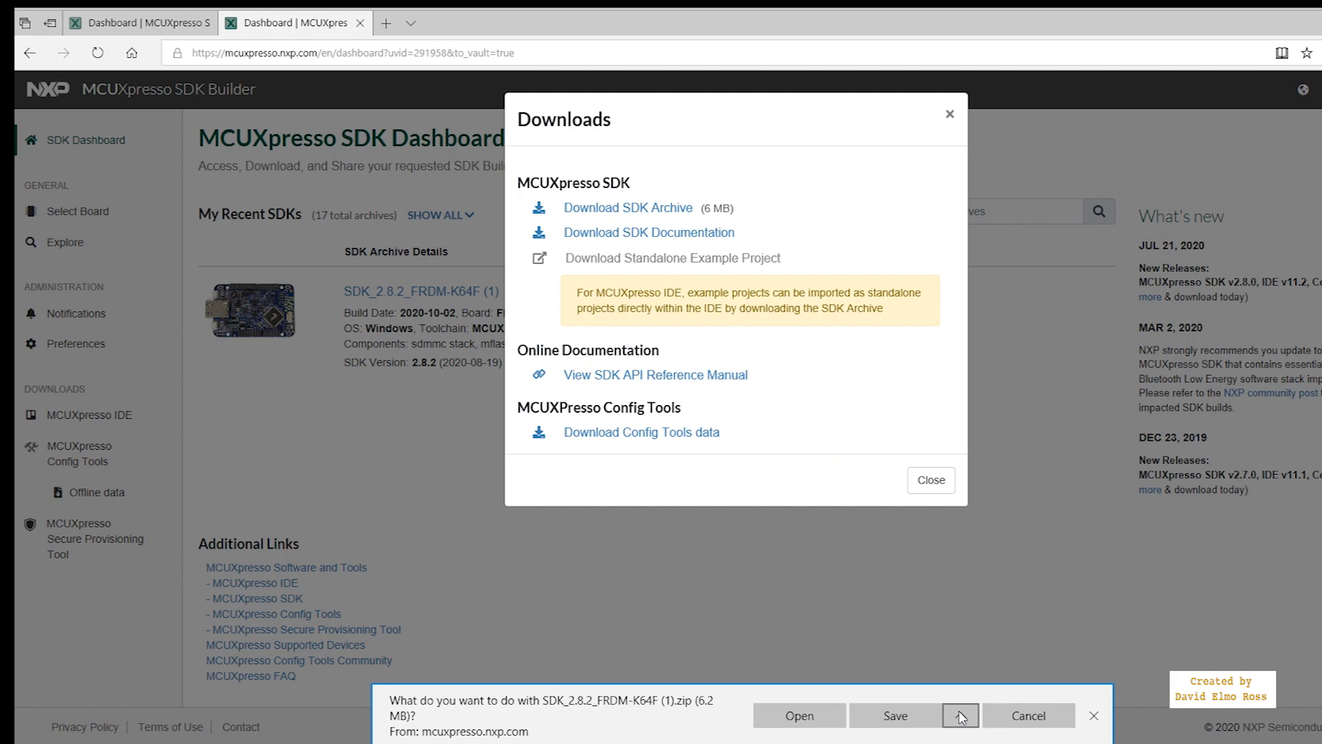
{"action": "left_click", "coordinate": [958, 709]}
{"action": "left_click", "coordinate": [960, 692]}
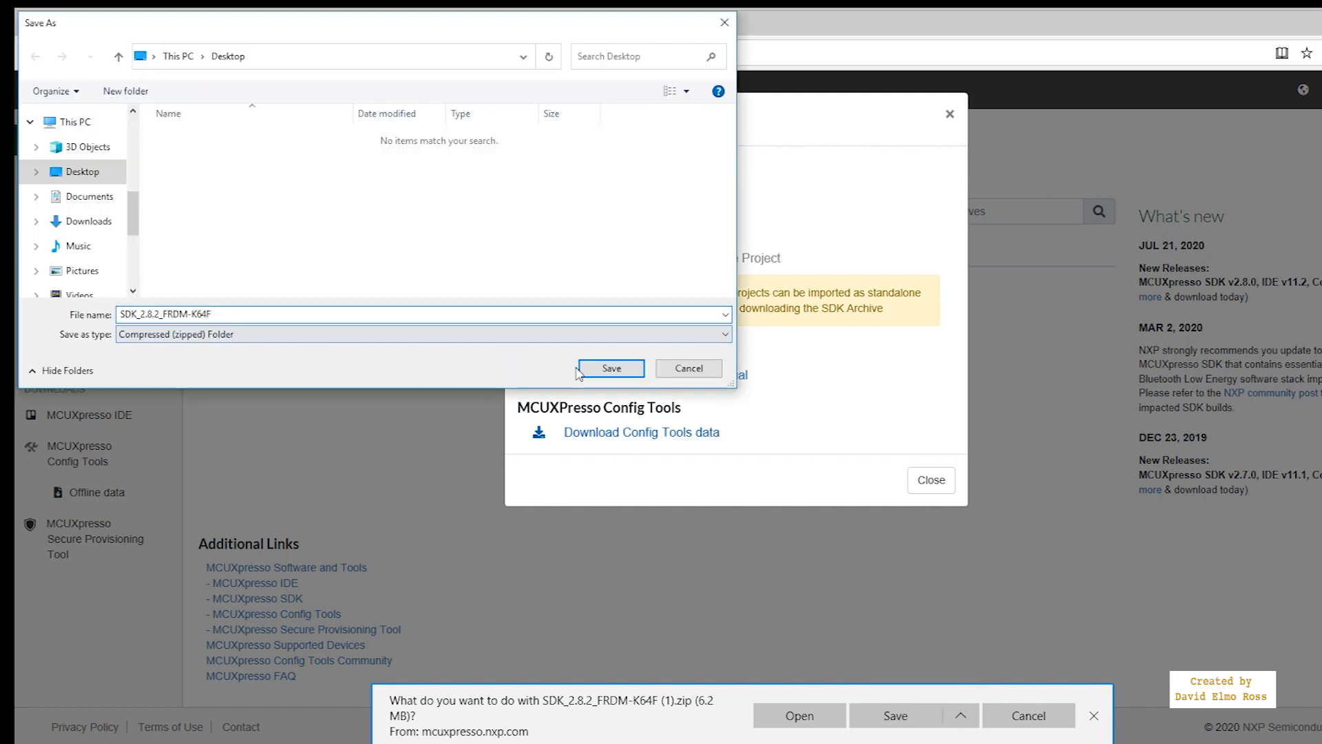
{"action": "left_click", "coordinate": [600, 370]}
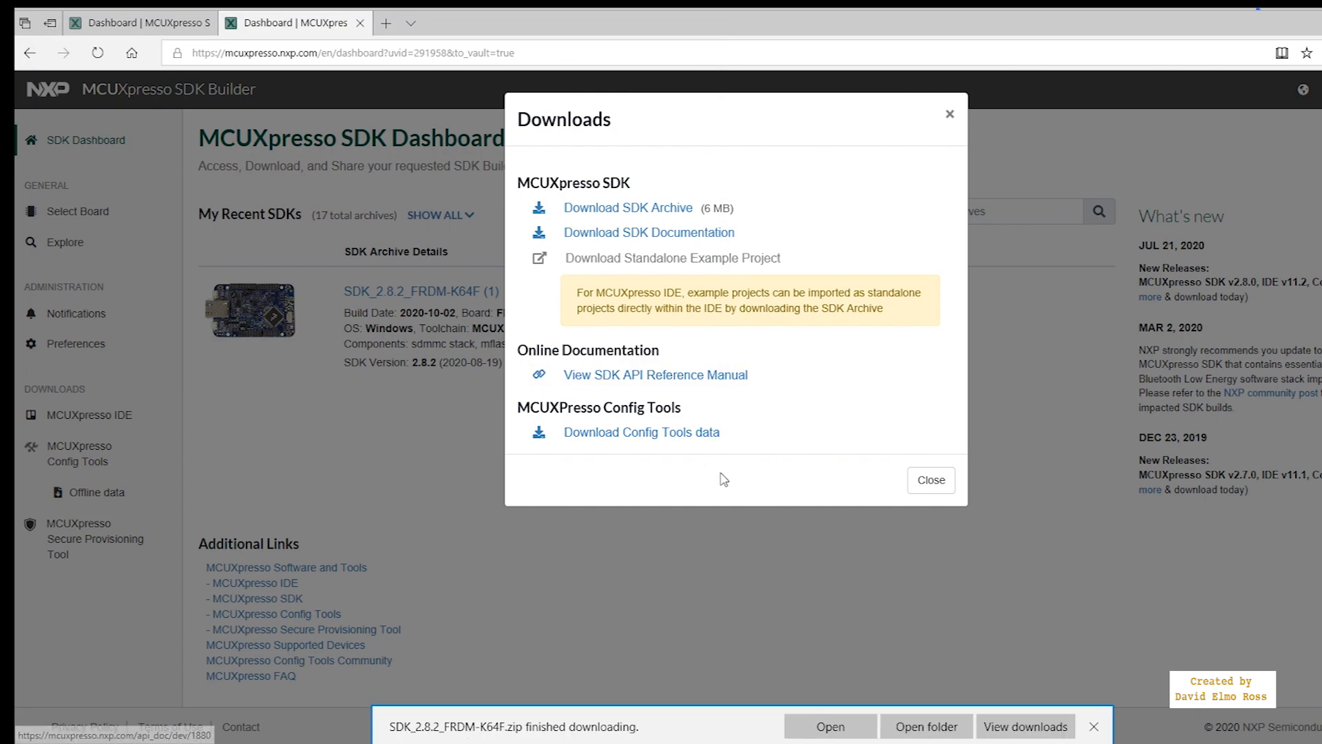
Step: Locate the SDK_2.8.2_FRDM-K64F zip on the Desktop and install it into the Installed SDKs view of MCUXpresso IDE
{"action": "left_click", "coordinate": [829, 727]}
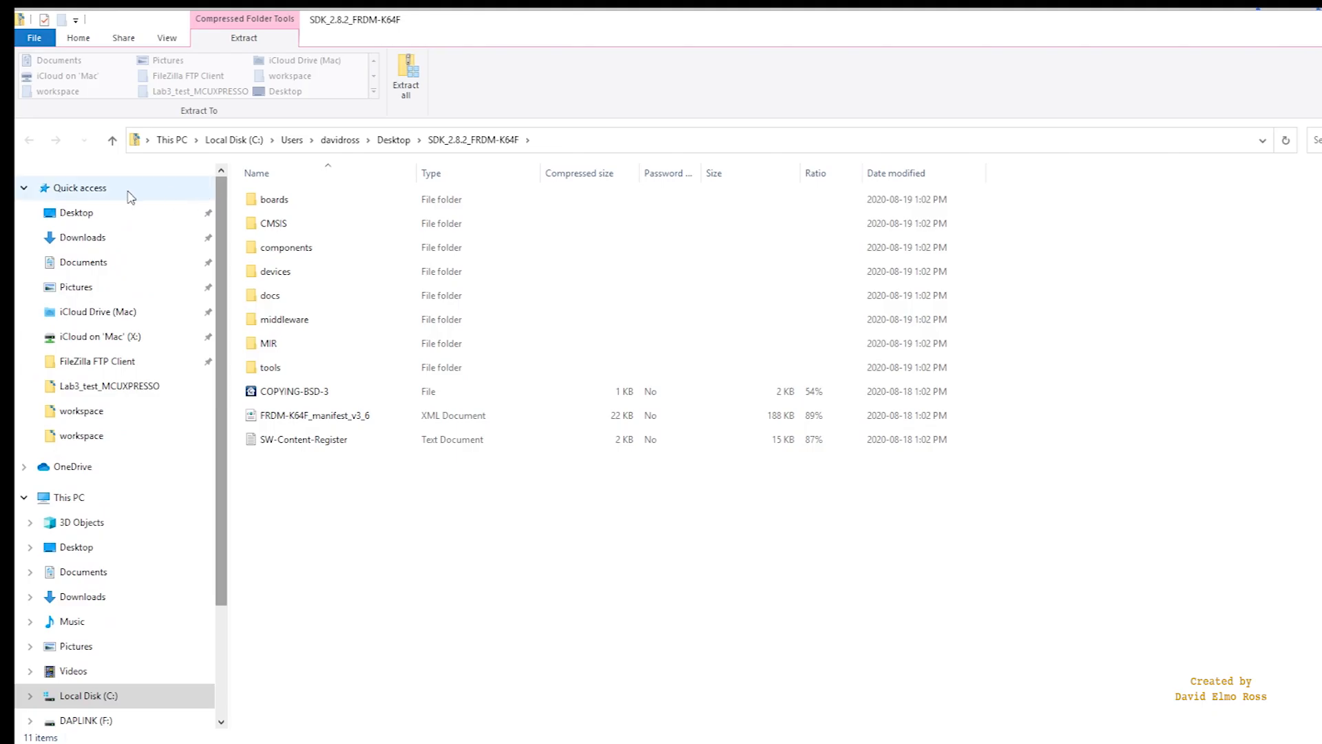
{"action": "left_click", "coordinate": [86, 214]}
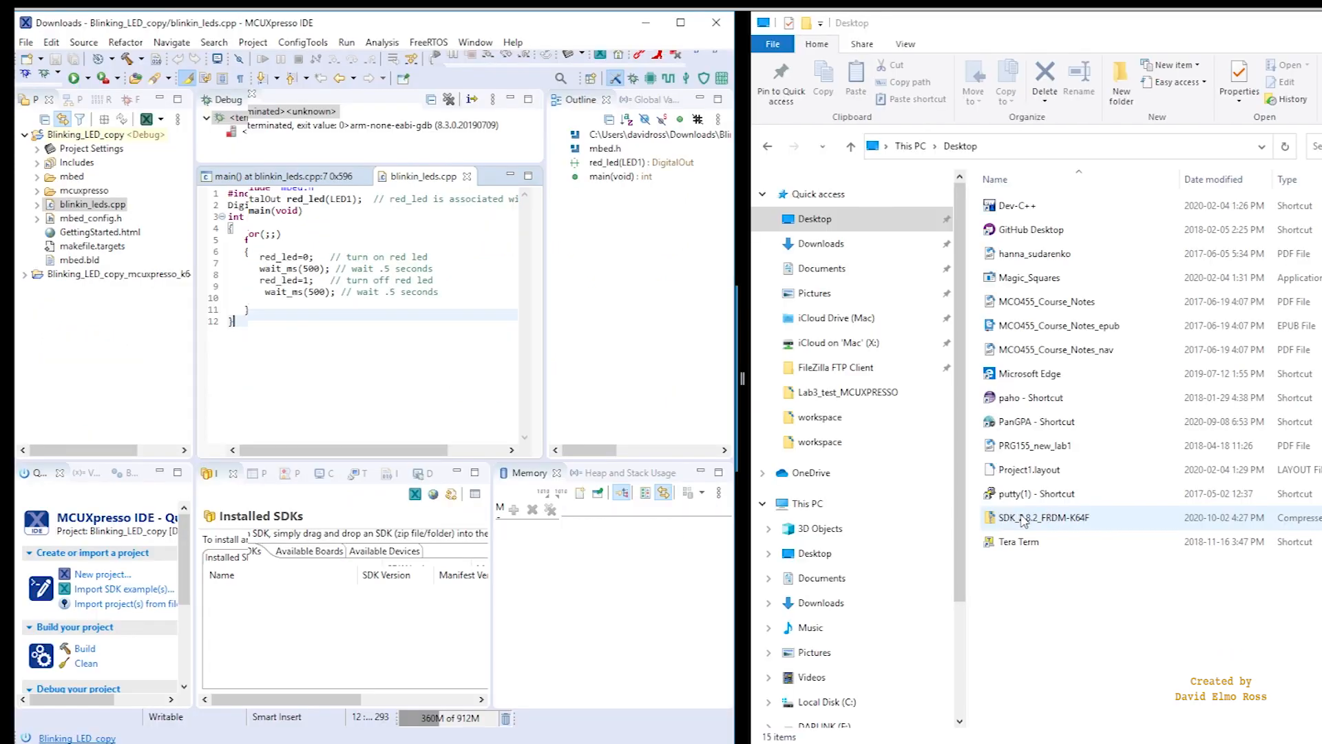
{"action": "left_click", "coordinate": [1022, 522]}
{"action": "left_click_drag", "start_coordinate": [990, 520], "coordinate": [321, 632]}
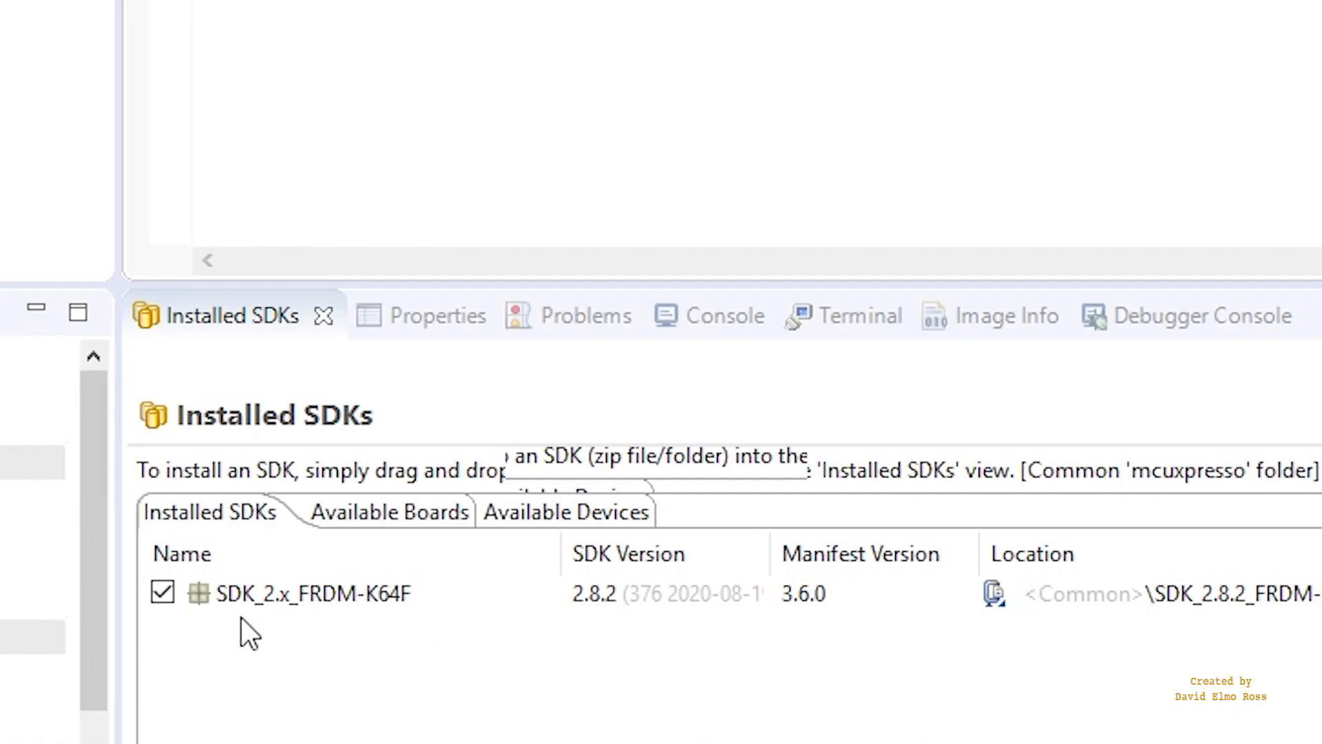
{"action": "mouse_move", "coordinate": [246, 609]}
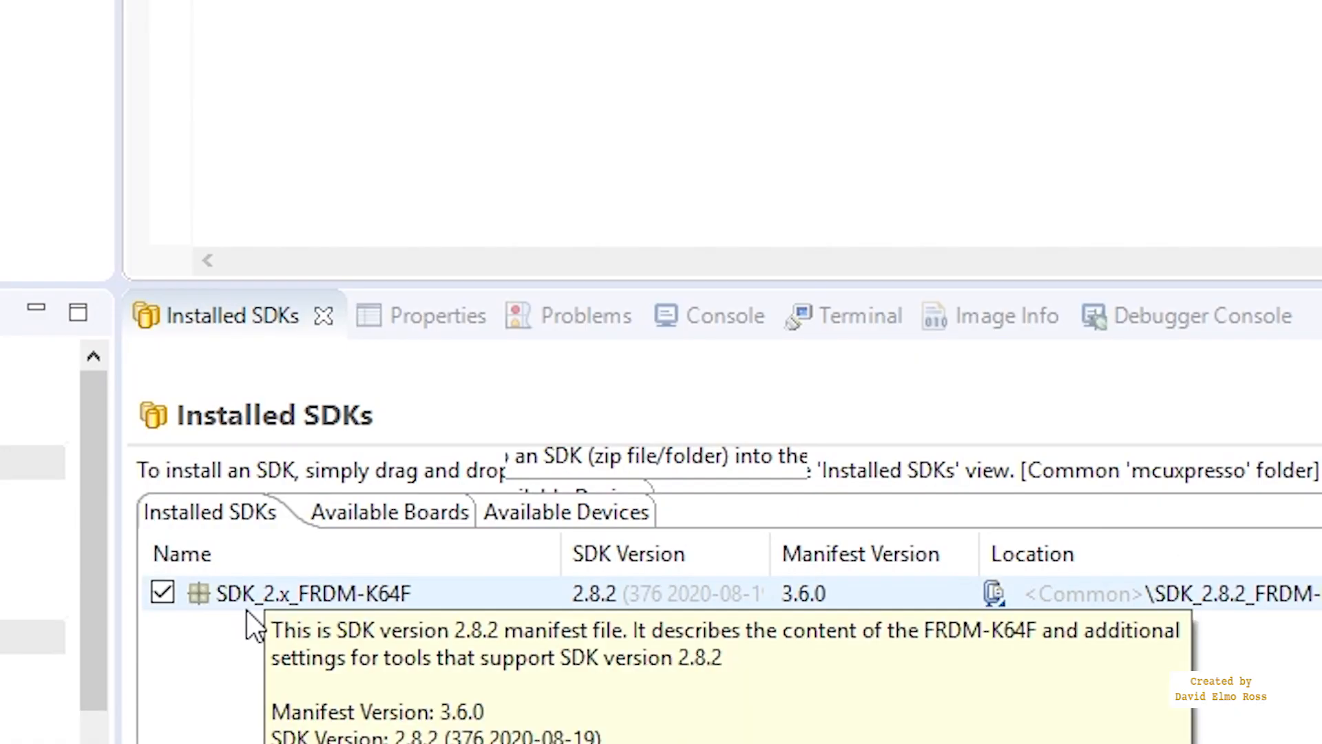
{"action": "left_click", "coordinate": [292, 664]}
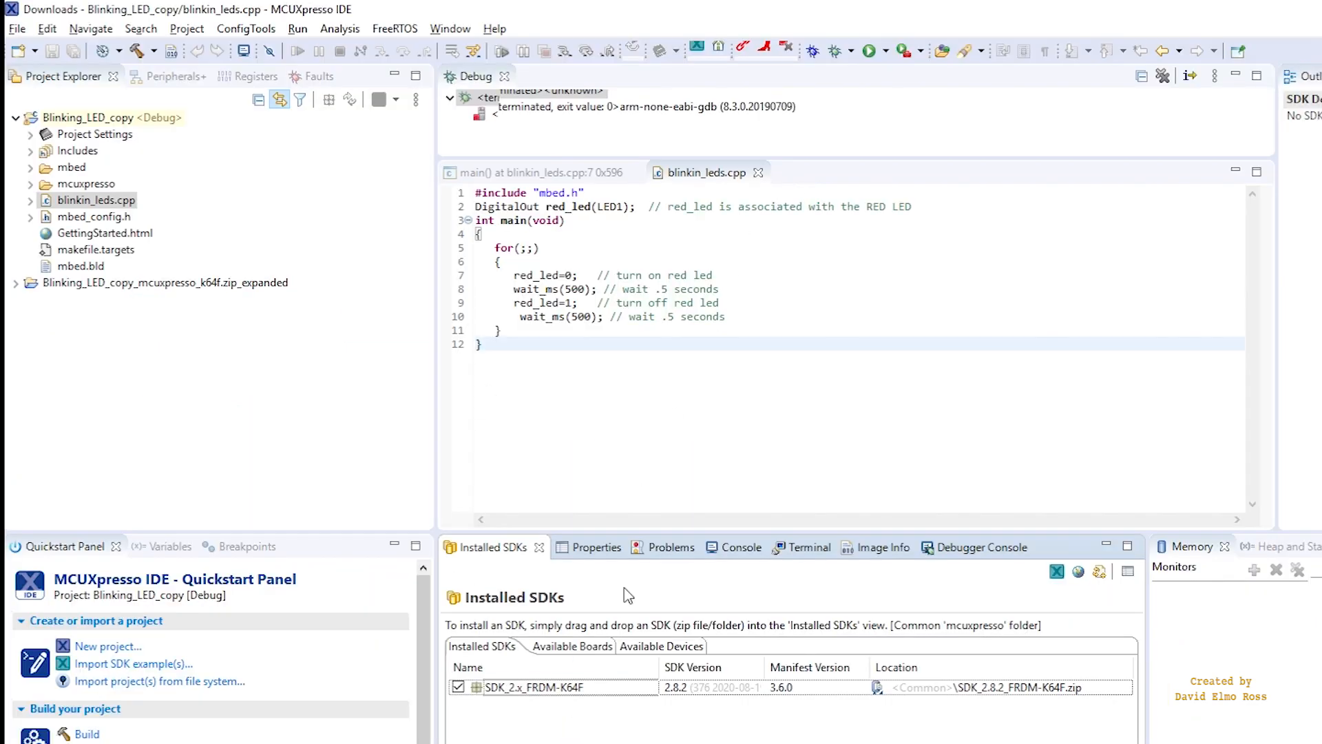
Step: Start debugging Blinking_LED_copy with the DAPLink CMSIS-DAP probe, disabling the P&E Micro and SEGGER J-Link probes
{"action": "left_click", "coordinate": [814, 53]}
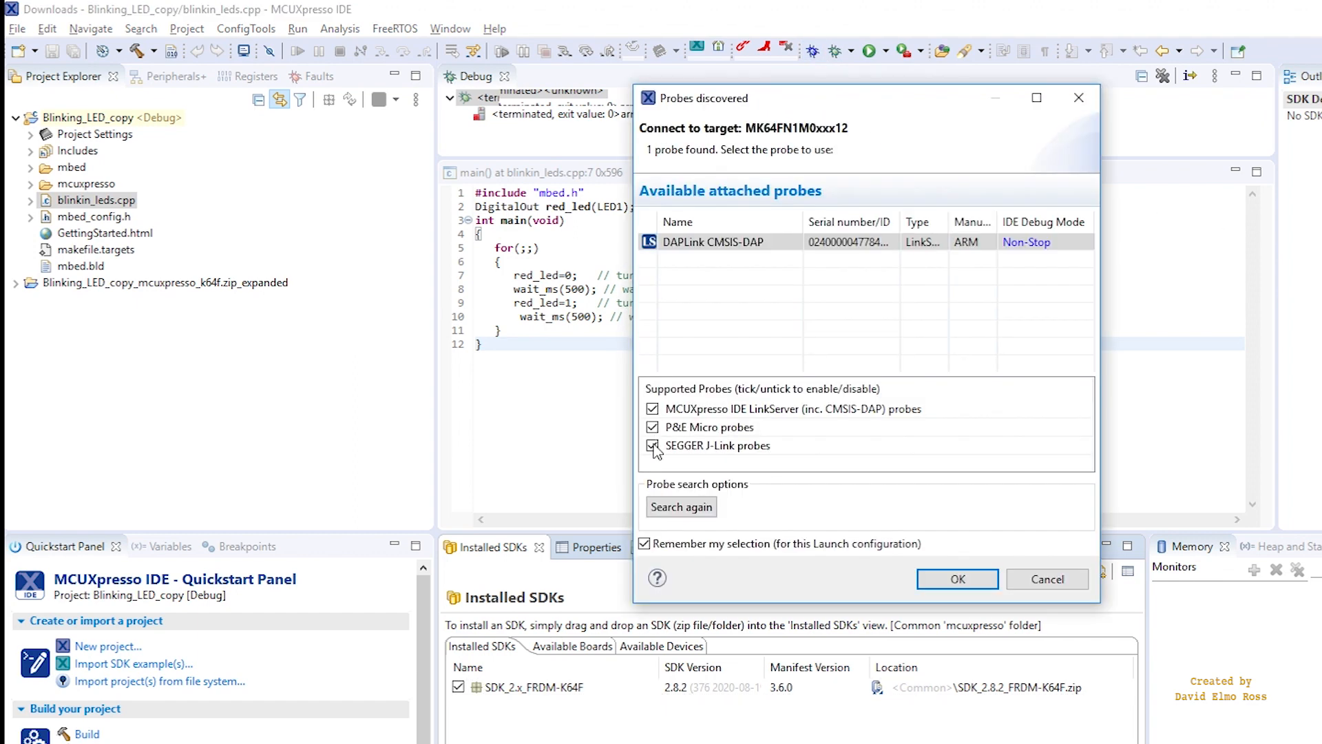
{"action": "left_click", "coordinate": [652, 445]}
{"action": "left_click", "coordinate": [652, 427]}
{"action": "left_click", "coordinate": [695, 244]}
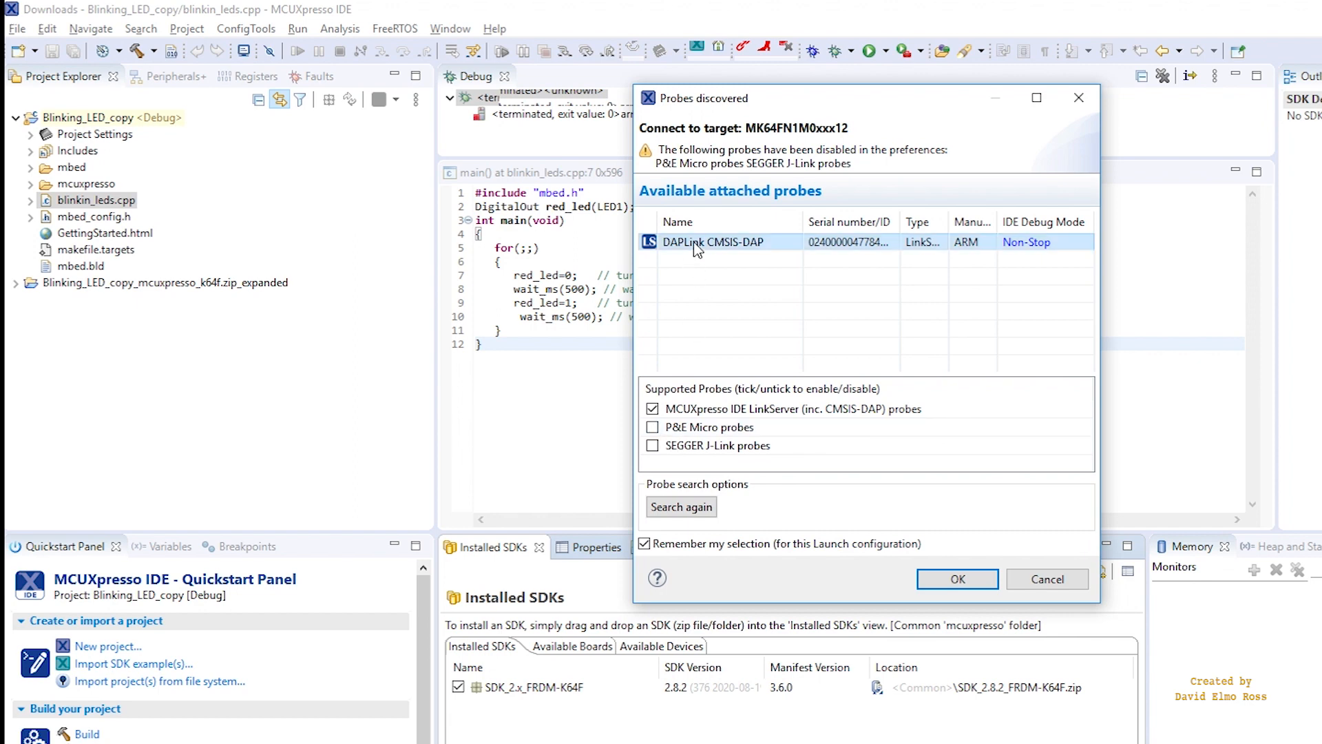
{"action": "left_click", "coordinate": [963, 582]}
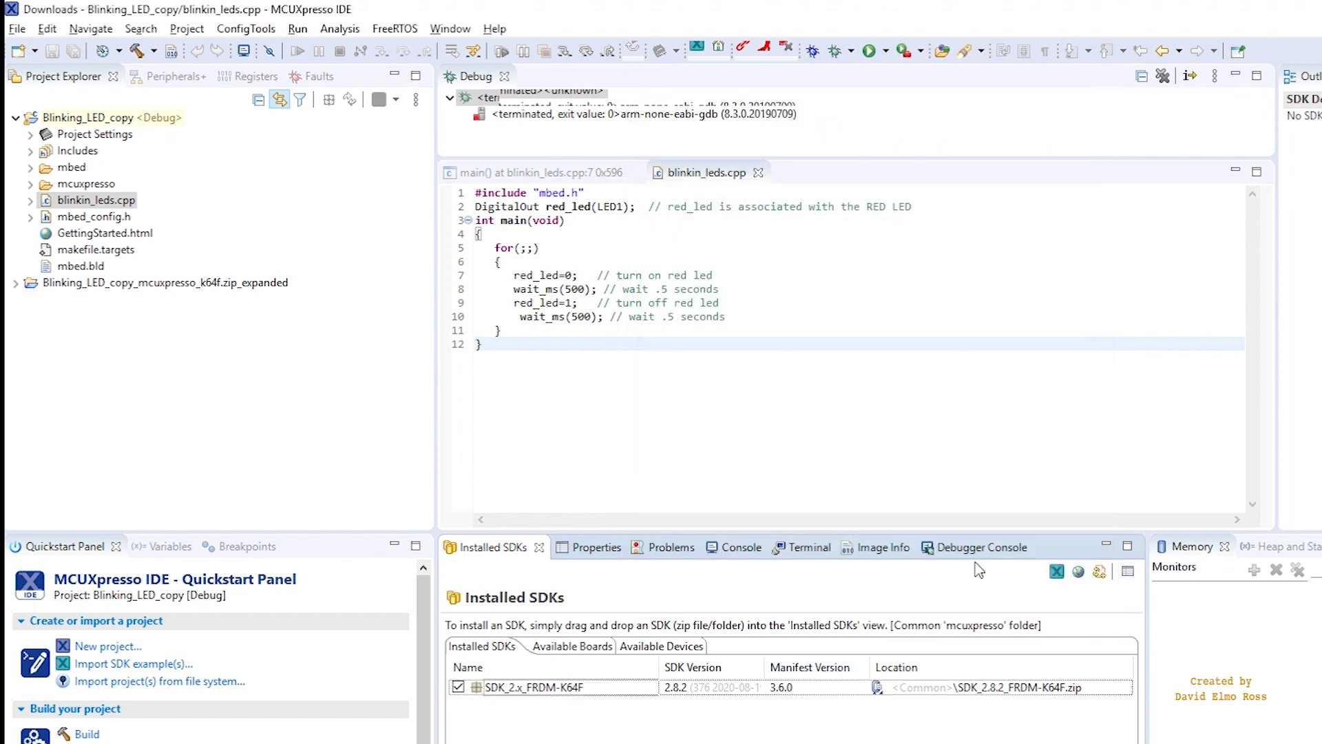